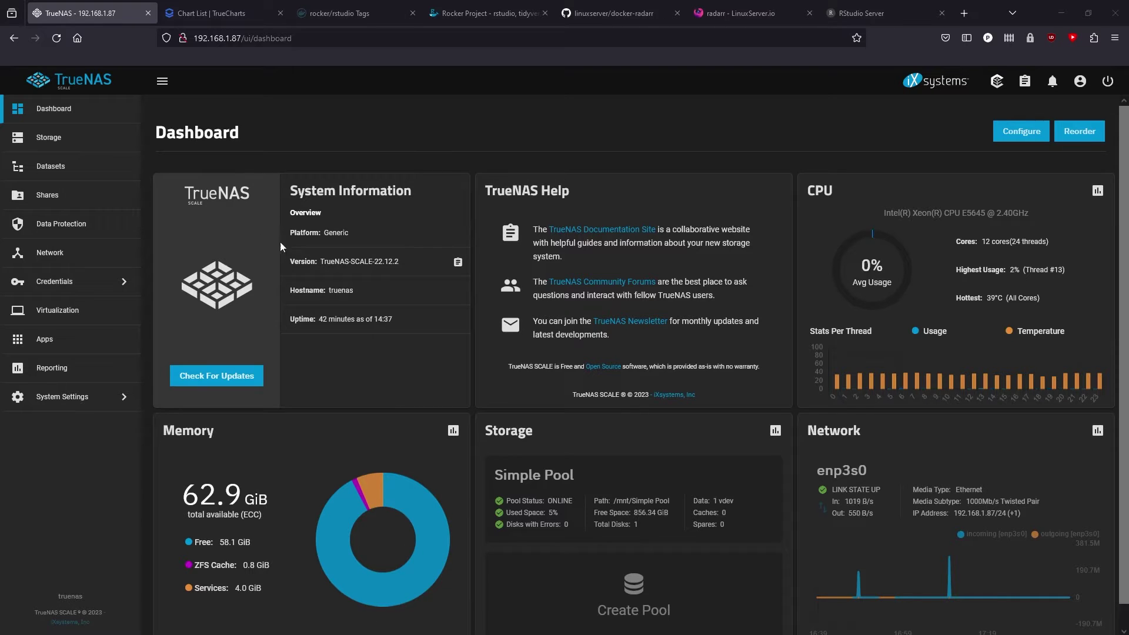
# Look up the rstudio entry in the TrueCharts chart list and browse the neighbouring charts.
pyautogui.click(235, 14)
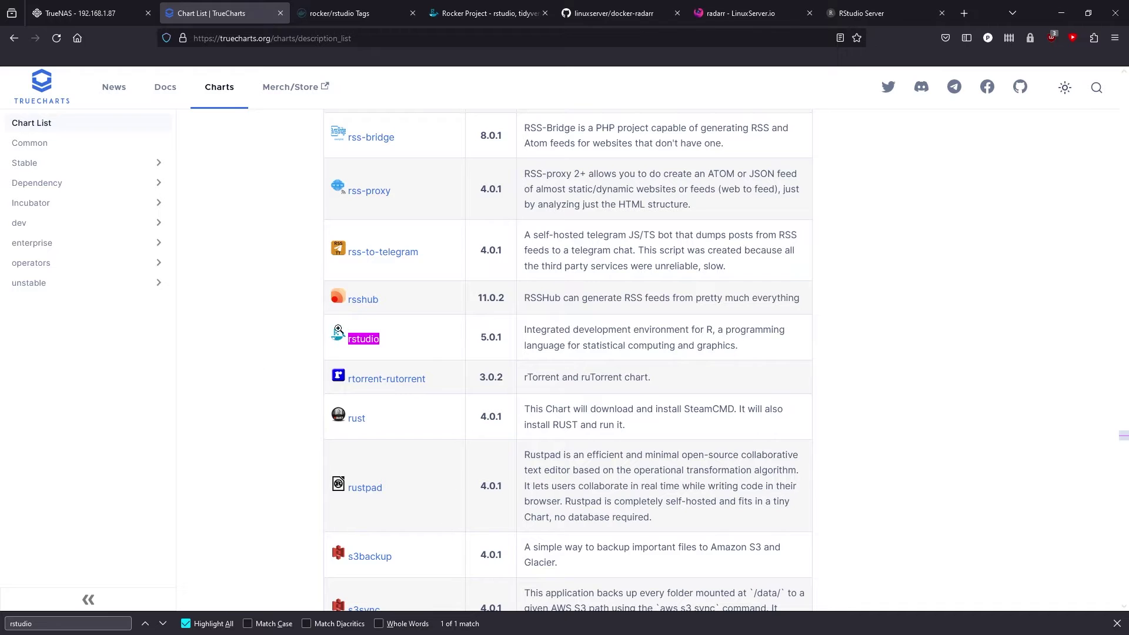
pyautogui.scroll(2, 419, 333)
pyautogui.scroll(-4, 415, 336)
pyautogui.scroll(1, 412, 333)
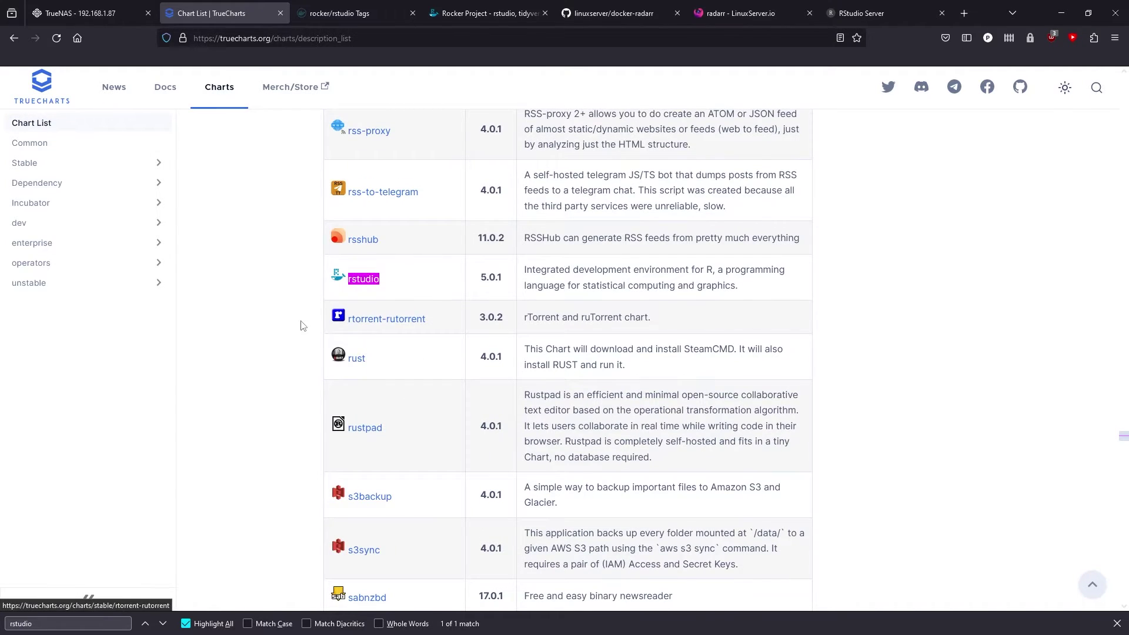
pyautogui.scroll(6, 318, 321)
pyautogui.scroll(20, 317, 322)
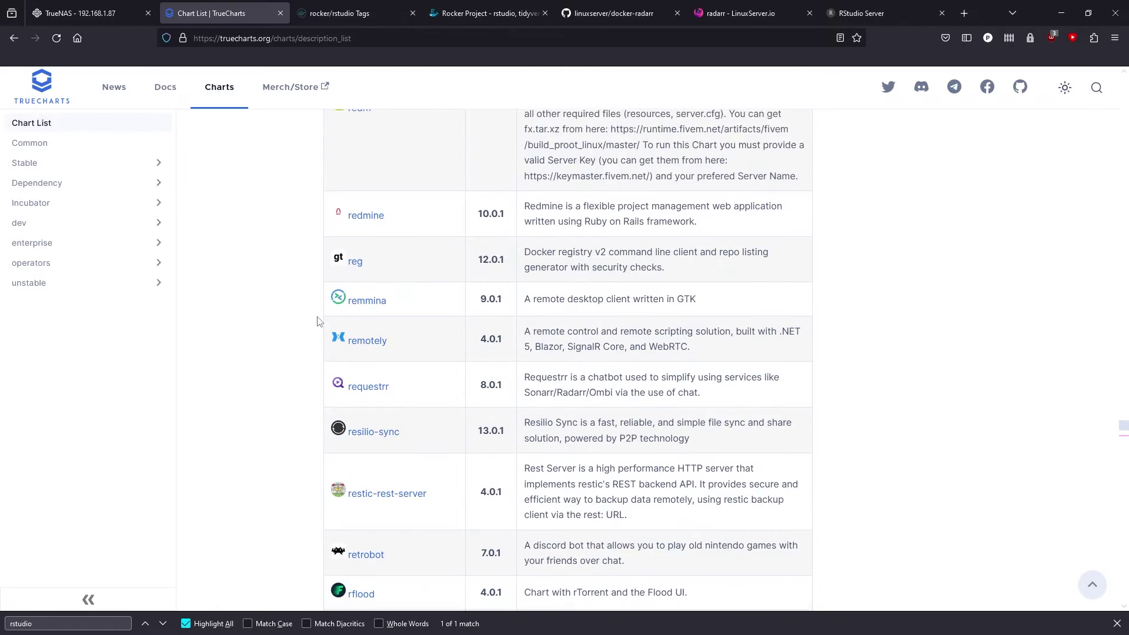
pyautogui.scroll(15, 317, 327)
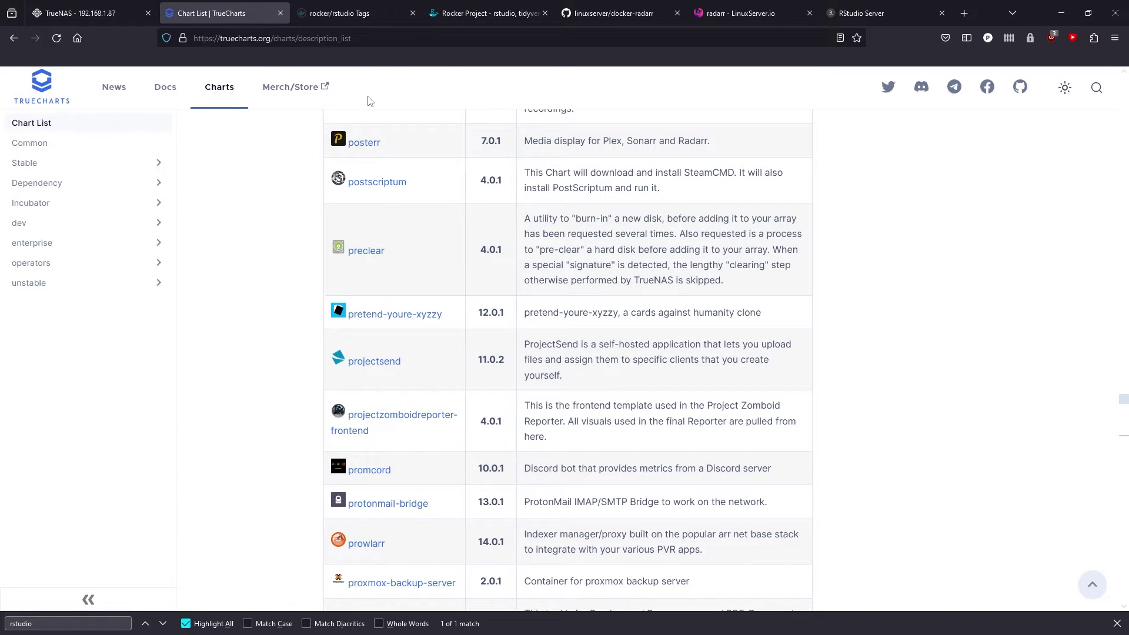
# Switch back to TrueNAS and show the catalogue of available applications.
pyautogui.click(94, 16)
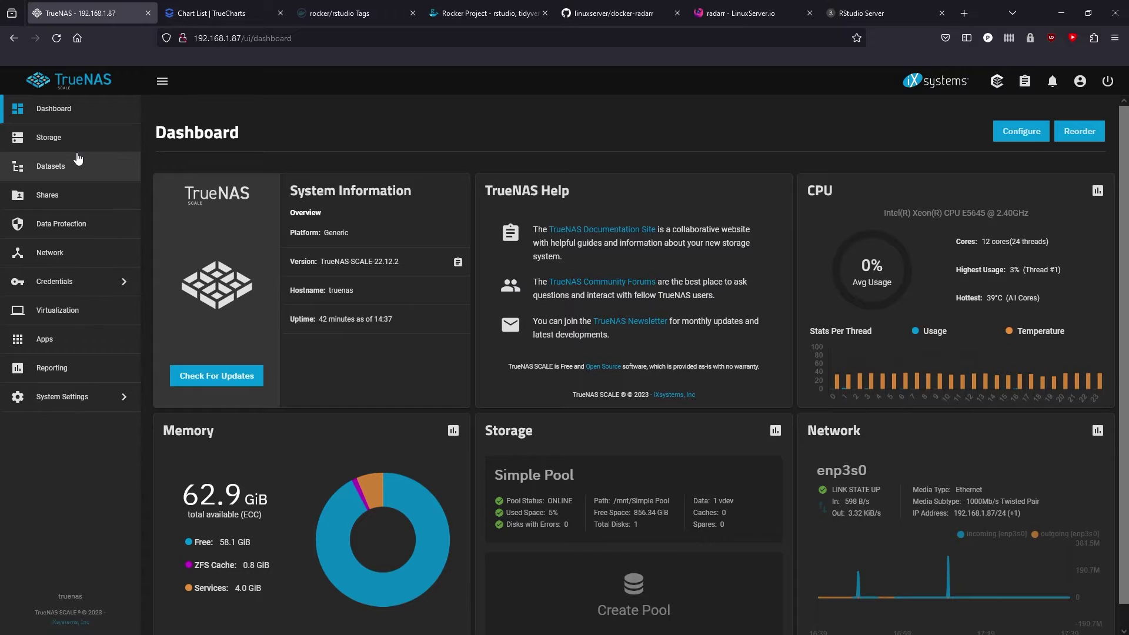
pyautogui.click(61, 341)
pyautogui.click(336, 187)
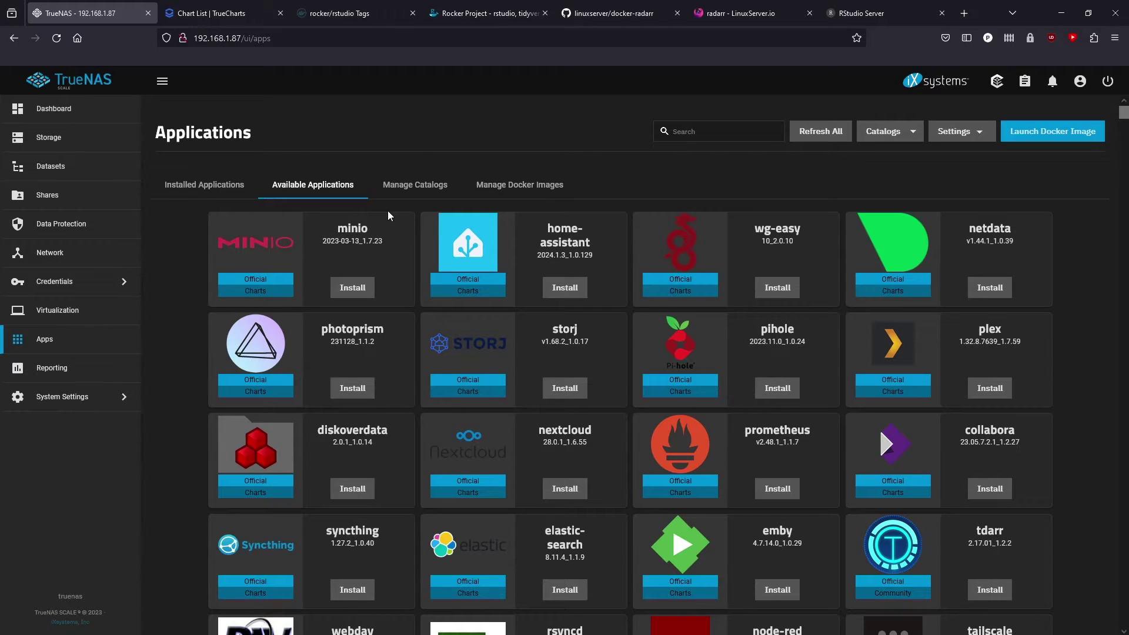
# Return to the TrueCharts chart list and locate the rstudio entry again.
pyautogui.hotkey('ctrl', 'Tab')
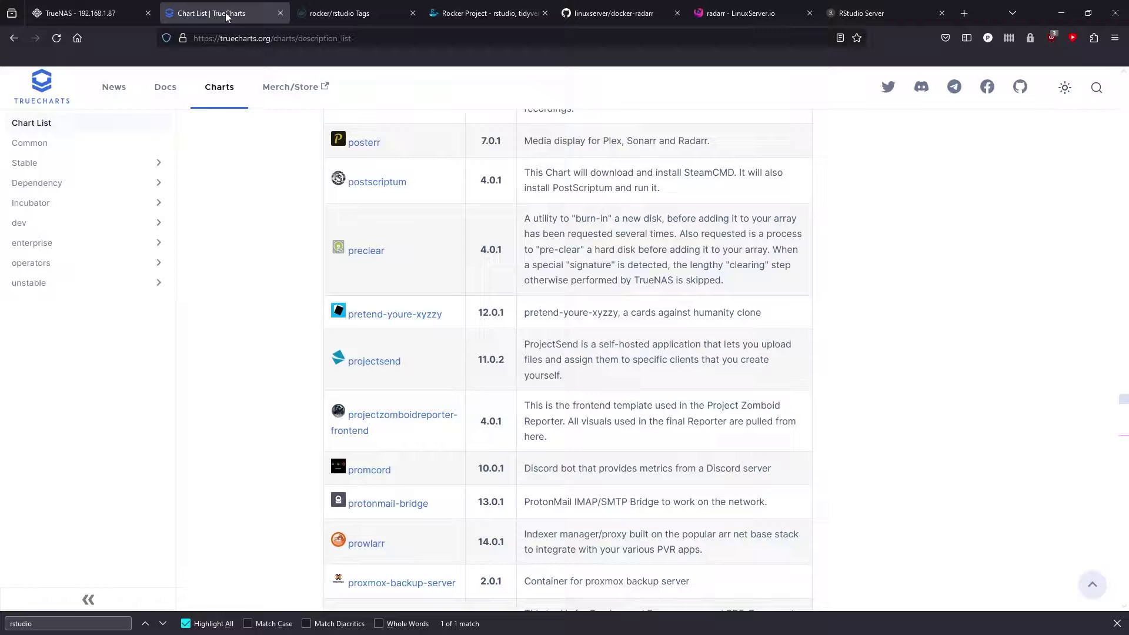
pyautogui.scroll(-15, 273, 336)
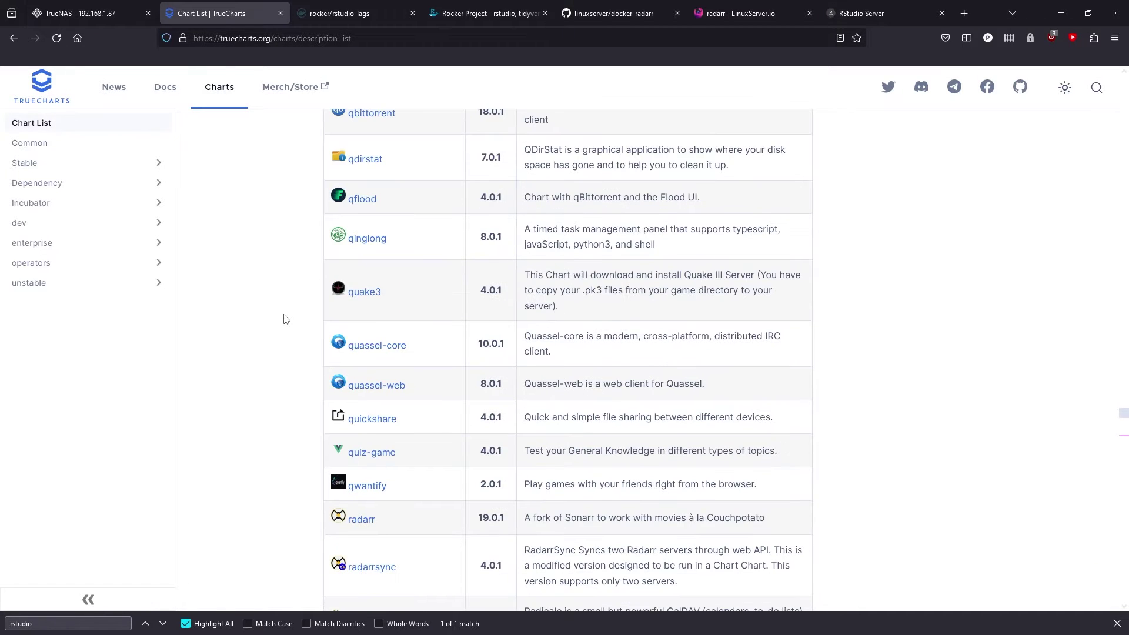
pyautogui.scroll(-15, 287, 319)
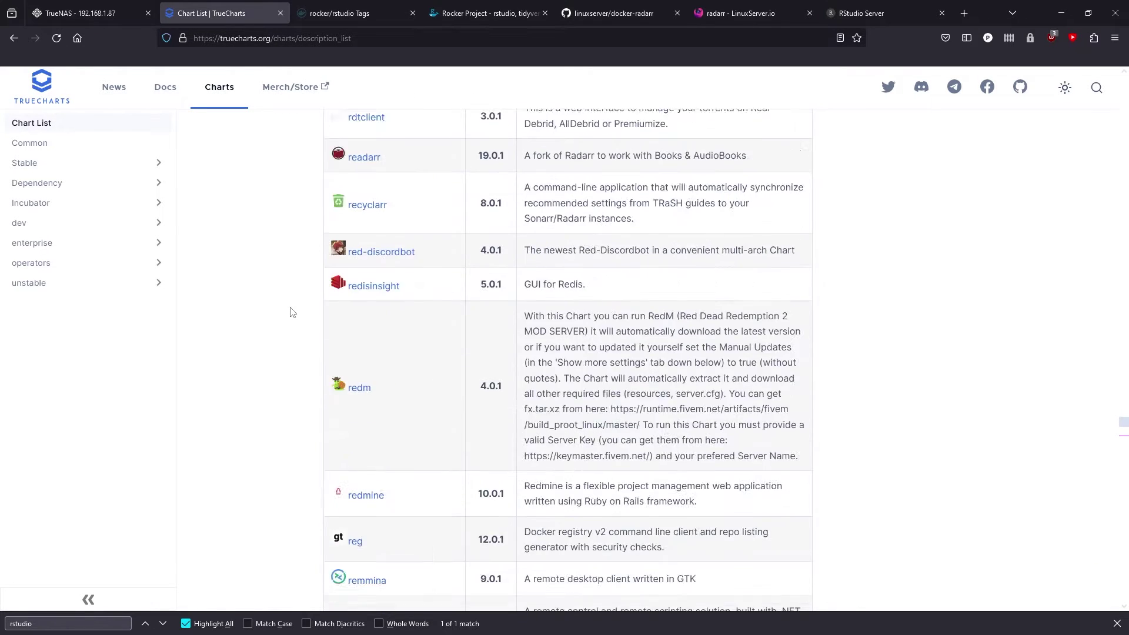
pyautogui.scroll(-15, 291, 314)
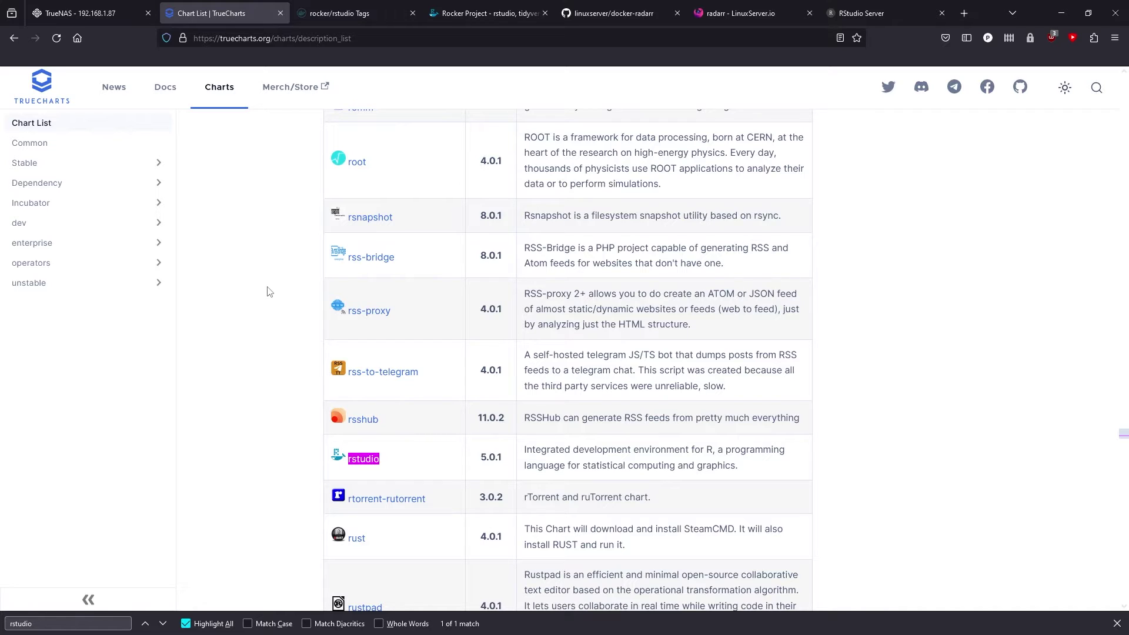
# Open the rocker/rstudio tags on Docker Hub and highlight the image name in the latest tag's pull command.
pyautogui.click(91, 17)
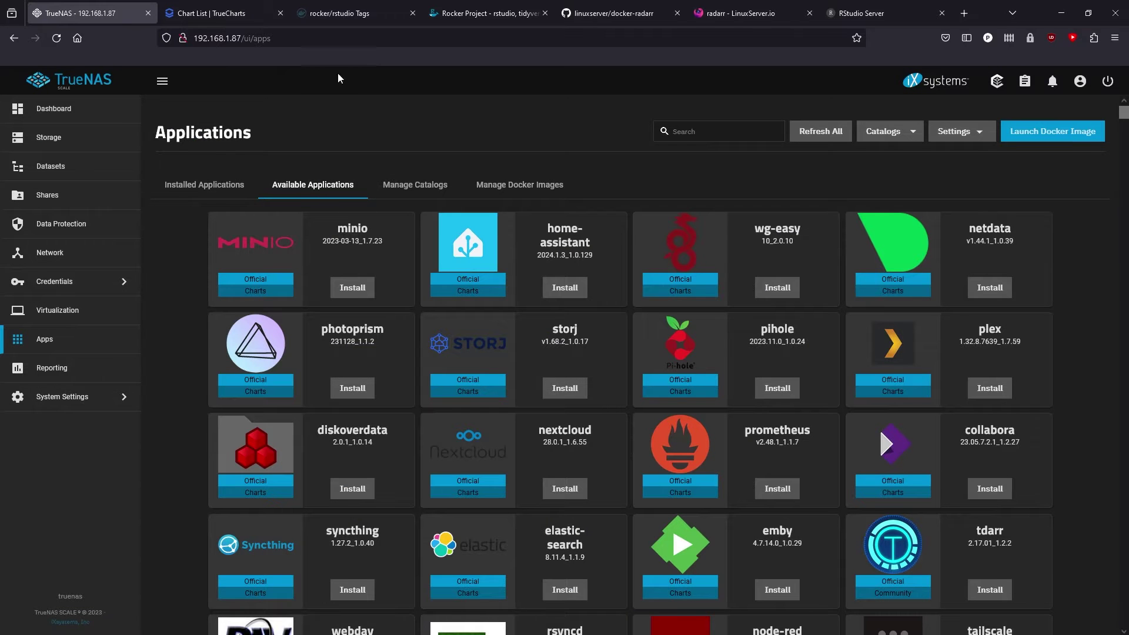
pyautogui.click(338, 13)
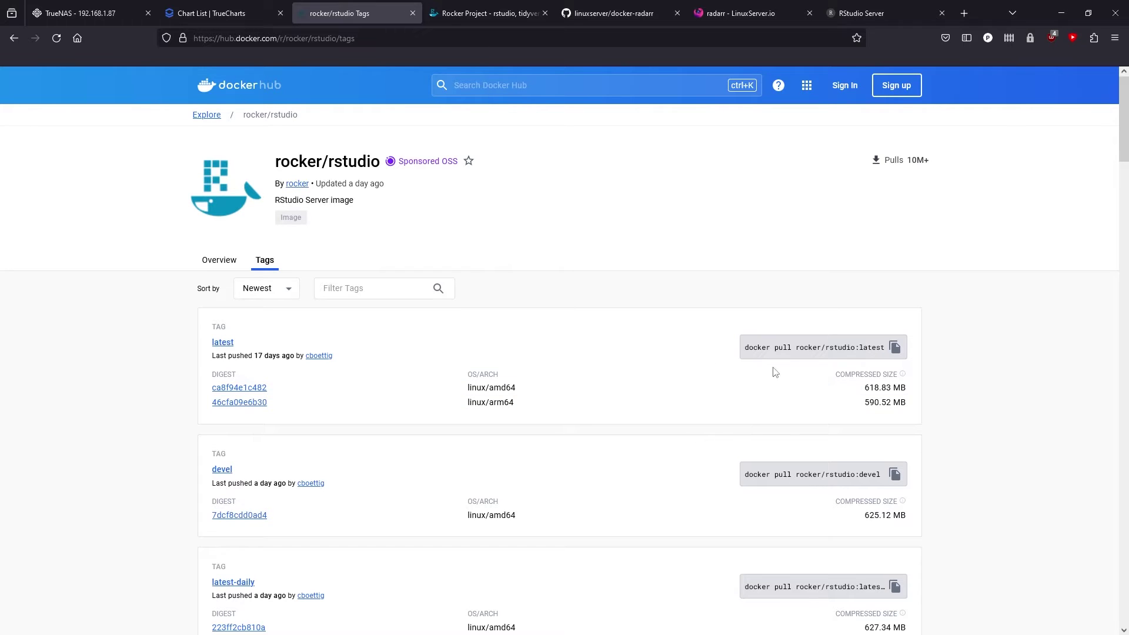
pyautogui.moveTo(797, 348); pyautogui.dragTo(855, 352)
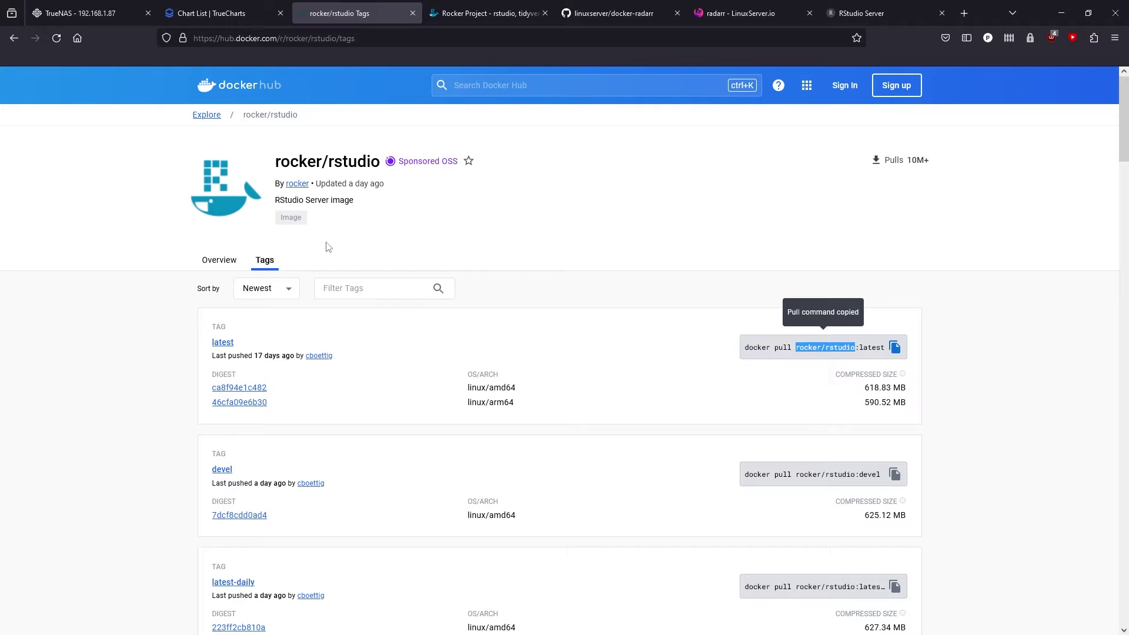
pyautogui.moveTo(859, 348)
pyautogui.mouseDown()
pyautogui.moveTo(887, 349)
pyautogui.moveTo(861, 355)
pyautogui.mouseUp()
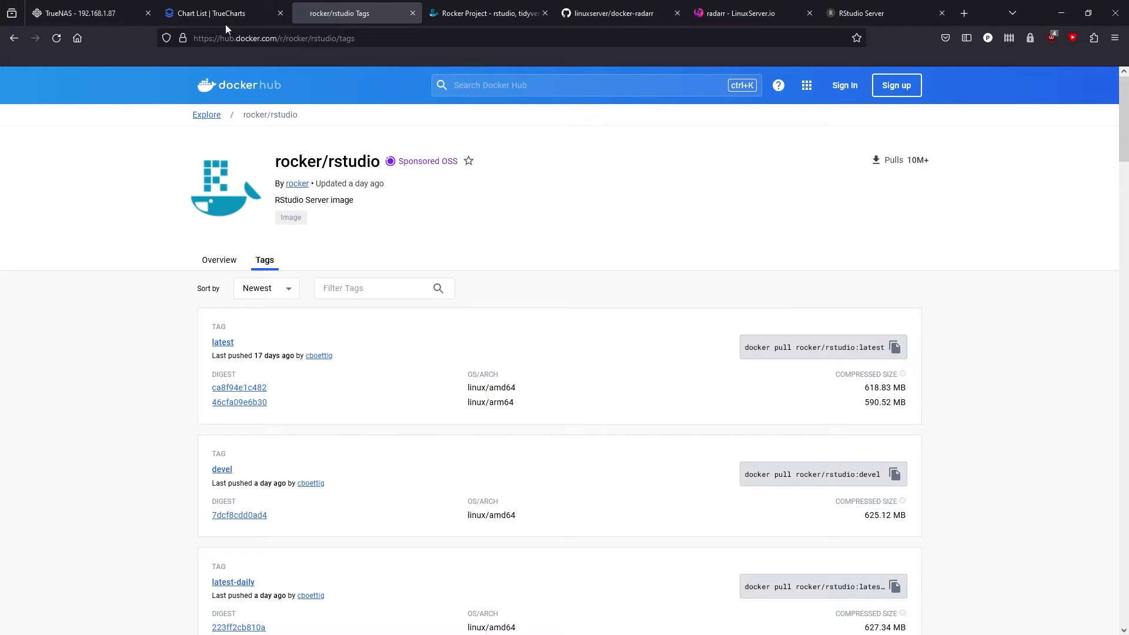
# Review the PASSWORD environment variable example in the Rocker Project documentation and open the linuxserver/docker-radarr GitHub page.
pyautogui.click(502, 13)
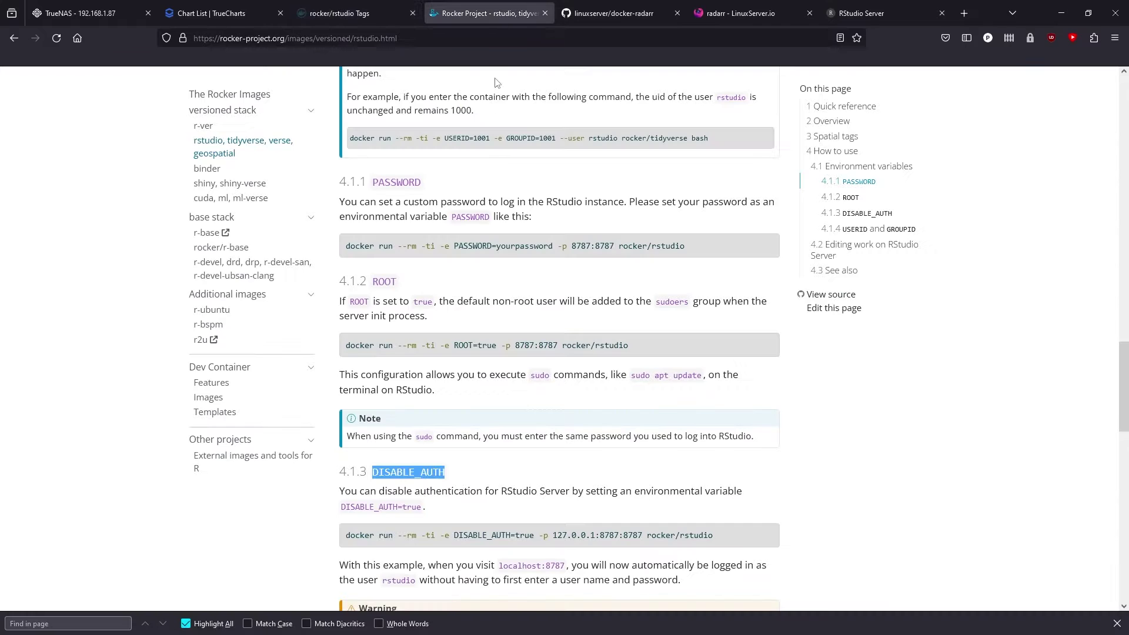
pyautogui.scroll(1, 566, 294)
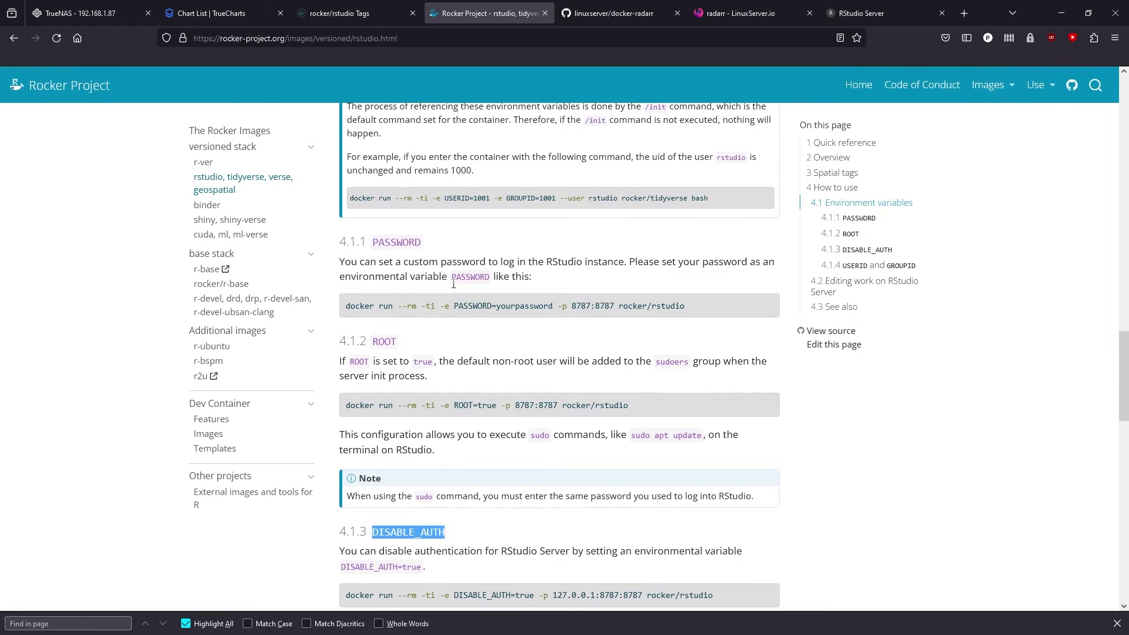
pyautogui.moveTo(455, 305); pyautogui.dragTo(490, 310)
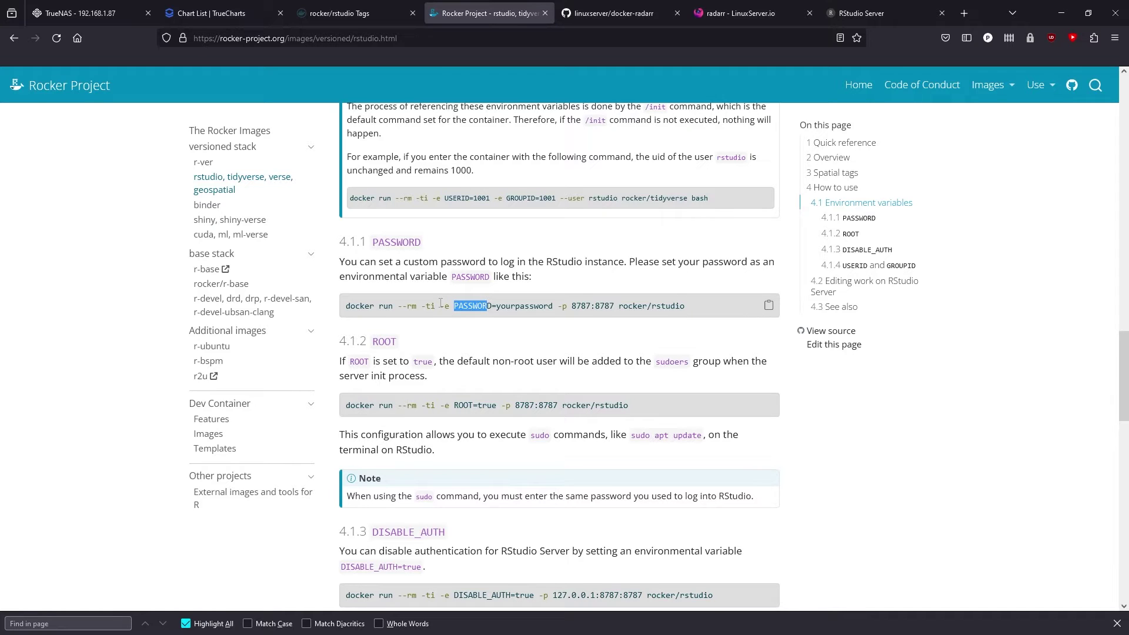
pyautogui.doubleClick(493, 306)
pyautogui.moveTo(492, 306); pyautogui.dragTo(554, 307)
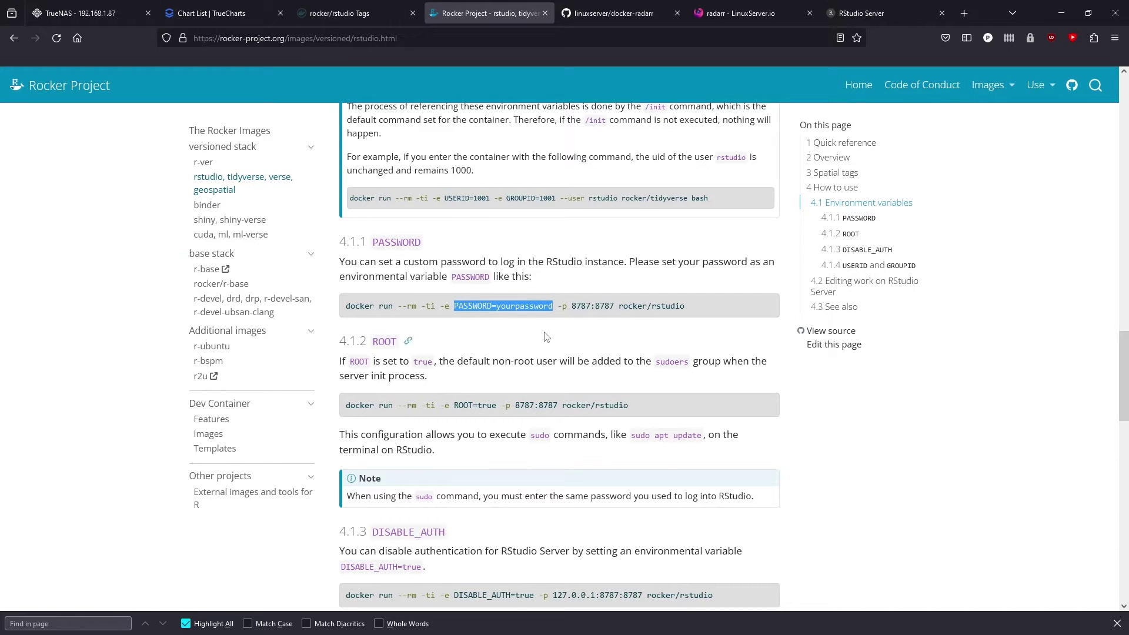
pyautogui.click(626, 15)
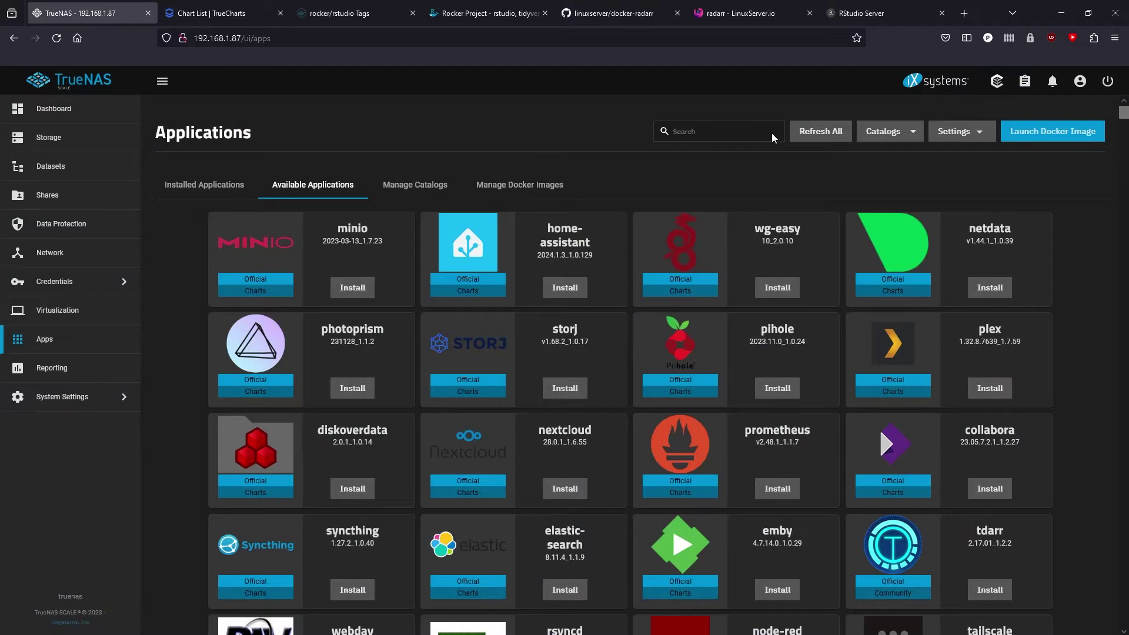
# Open the Pull Image form in TrueNAS's Docker image management and read the help for the image name format.
pyautogui.click(553, 187)
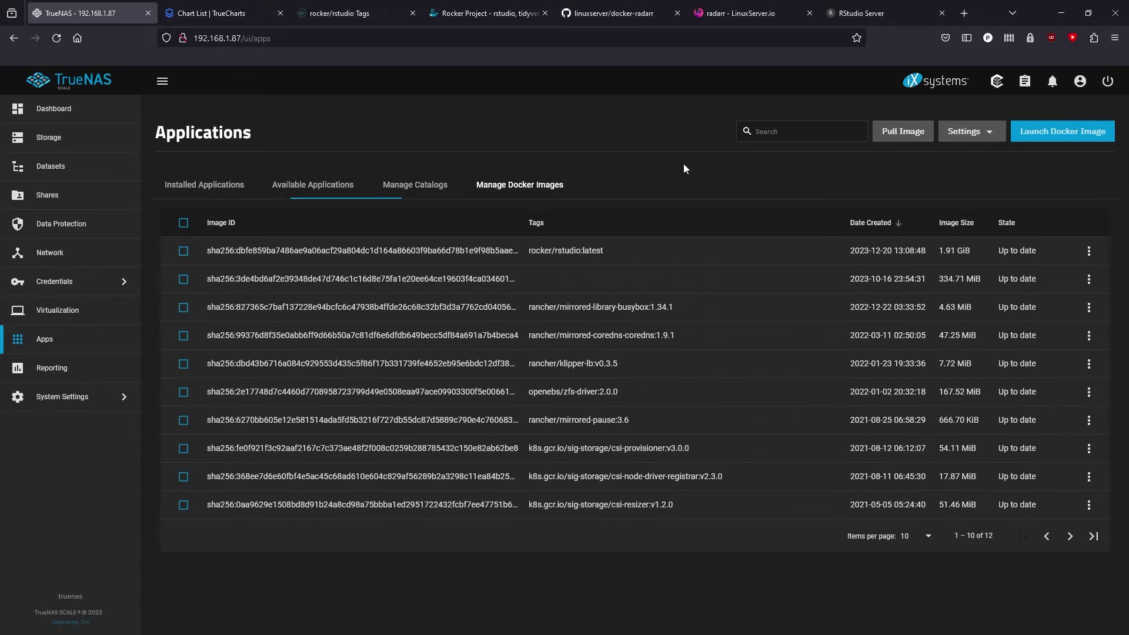
pyautogui.click(901, 132)
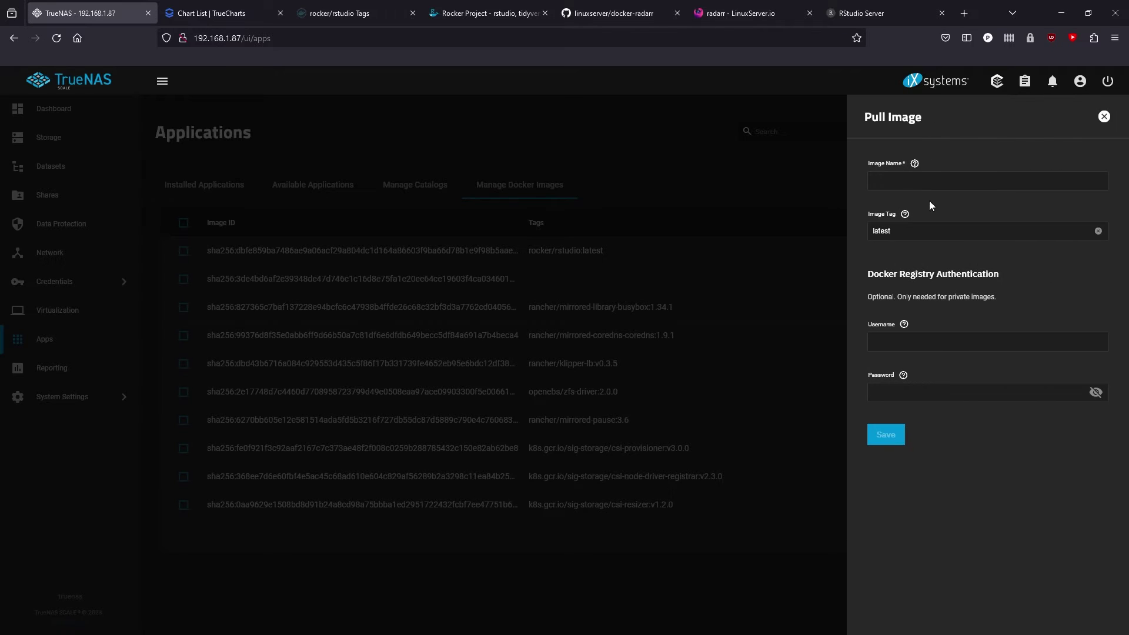
pyautogui.click(914, 164)
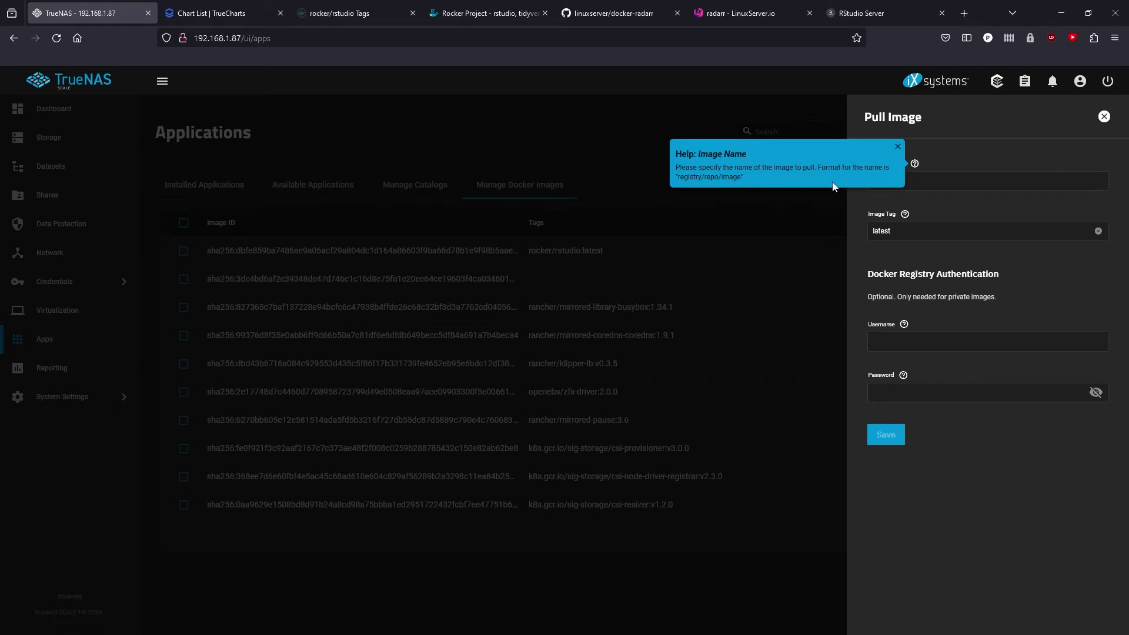
pyautogui.click(915, 163)
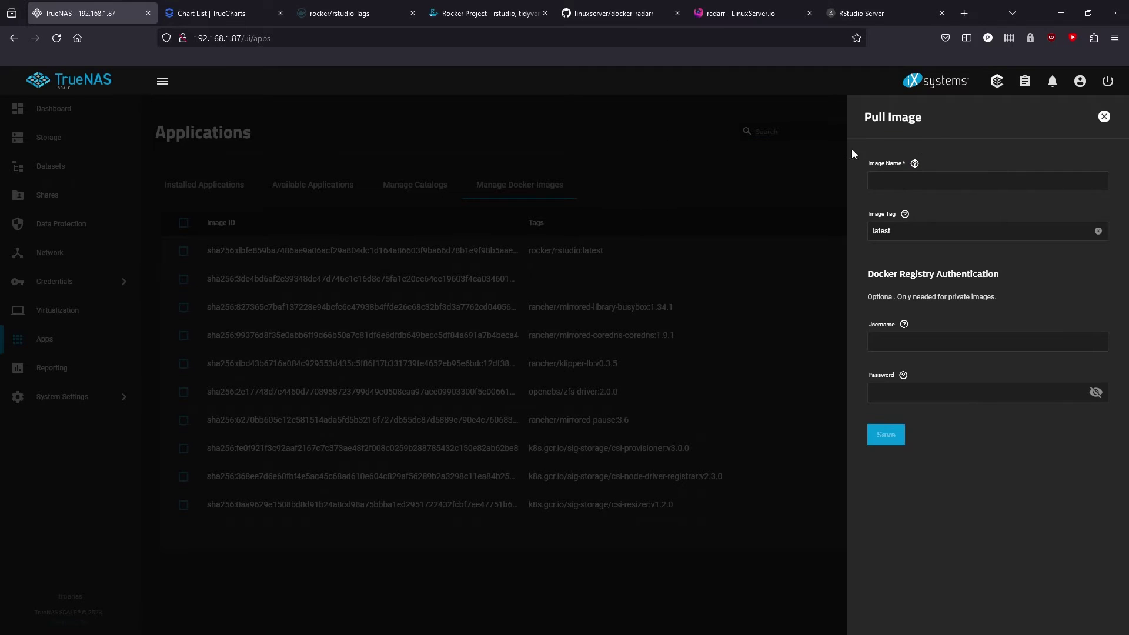
# Find the full image name lscr.io/linuxserver/radarr in the LinuxServer.io radarr documentation, highlight it, and return to TrueNAS.
pyautogui.click(743, 16)
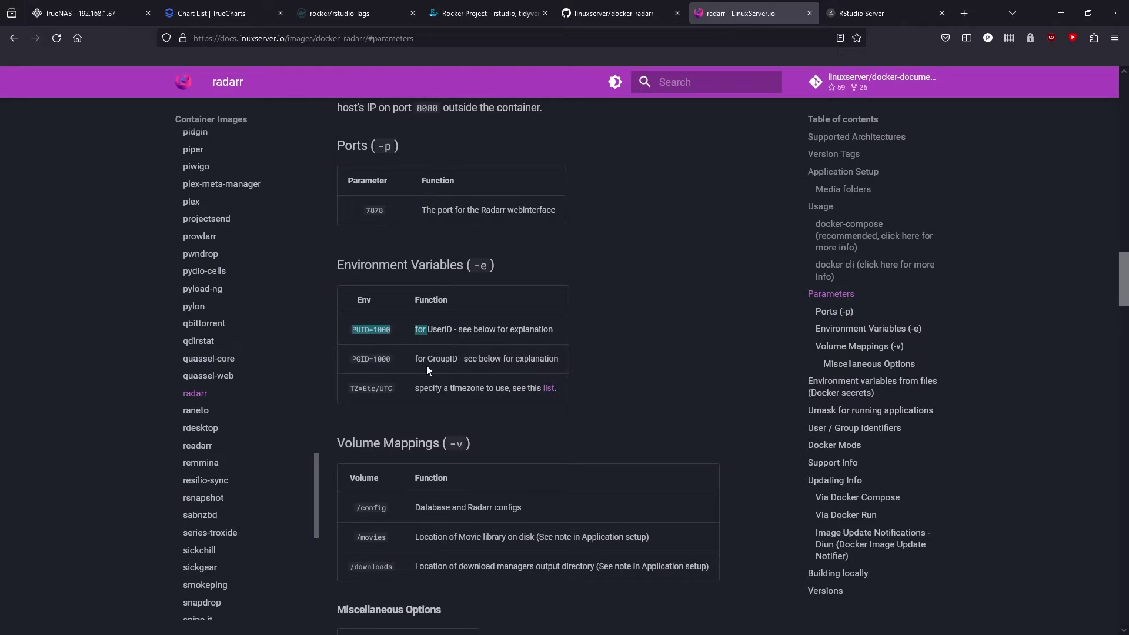
pyautogui.scroll(10, 647, 342)
pyautogui.scroll(-4, 654, 353)
pyautogui.doubleClick(521, 325)
pyautogui.moveTo(408, 327); pyautogui.dragTo(544, 329)
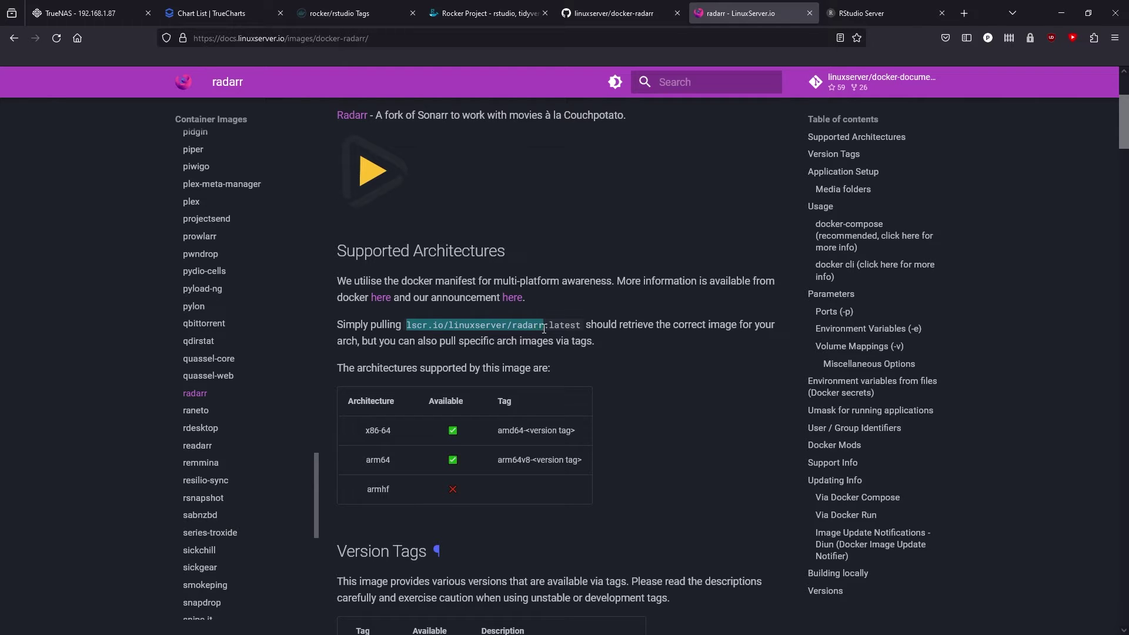
pyautogui.click(89, 13)
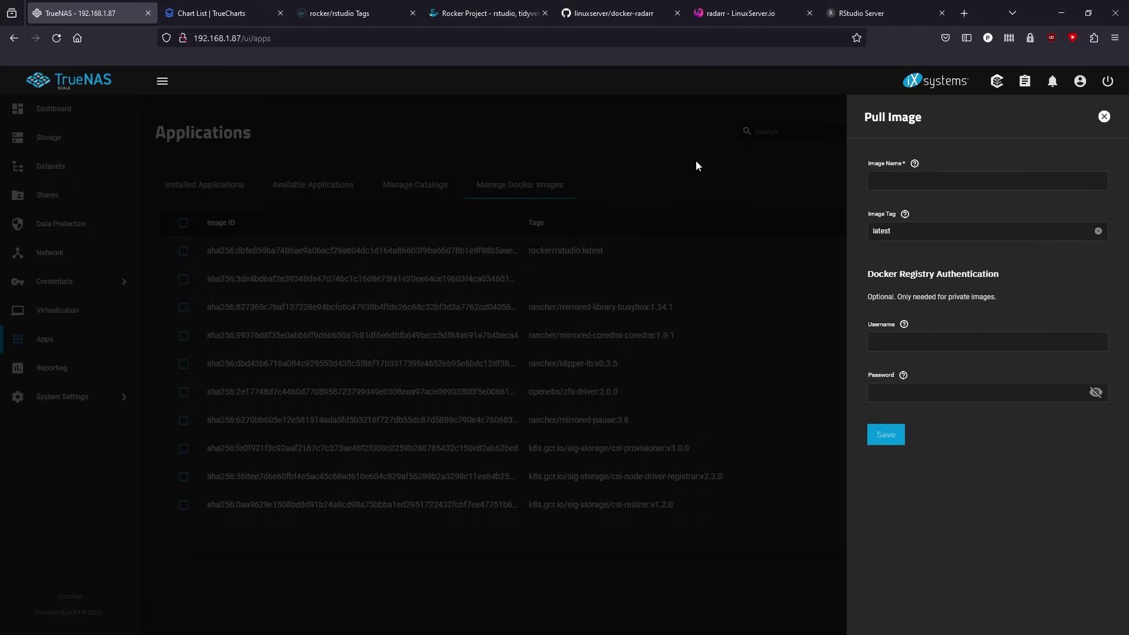
# Check the RStudio image name on Docker Hub and enter rocker/rstudio as the image name to pull.
pyautogui.click(495, 14)
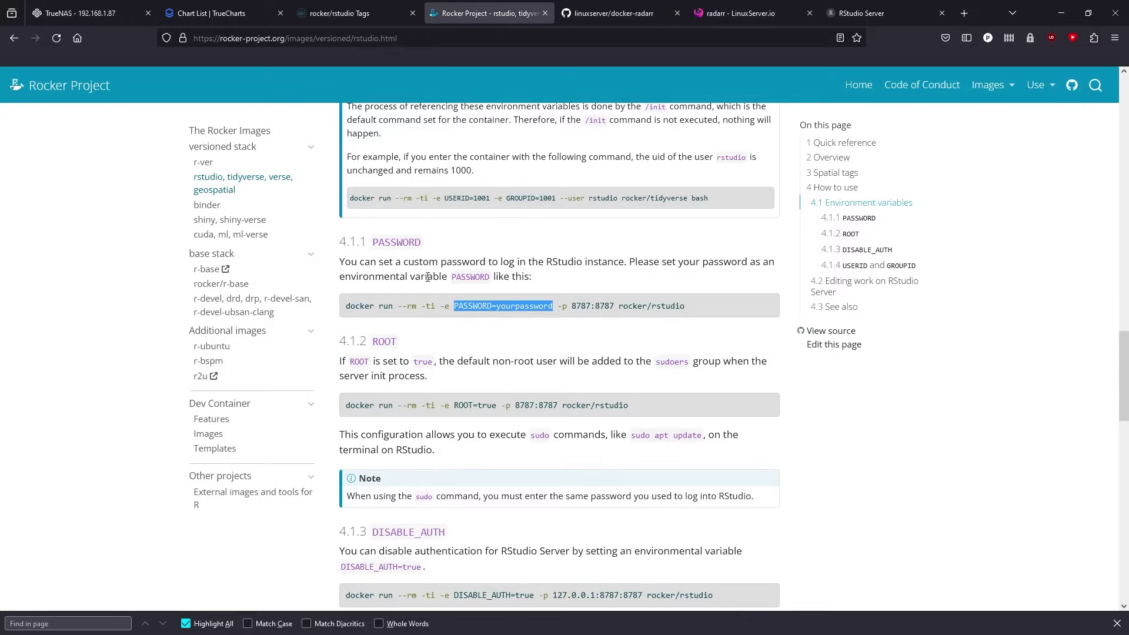
pyautogui.click(341, 13)
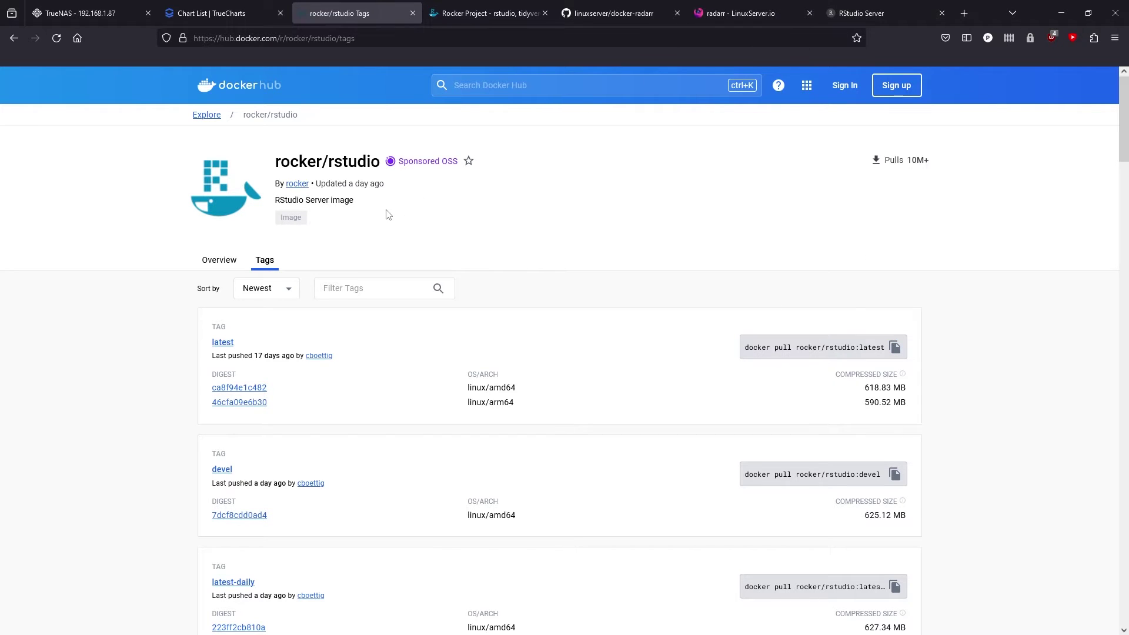
pyautogui.click(91, 13)
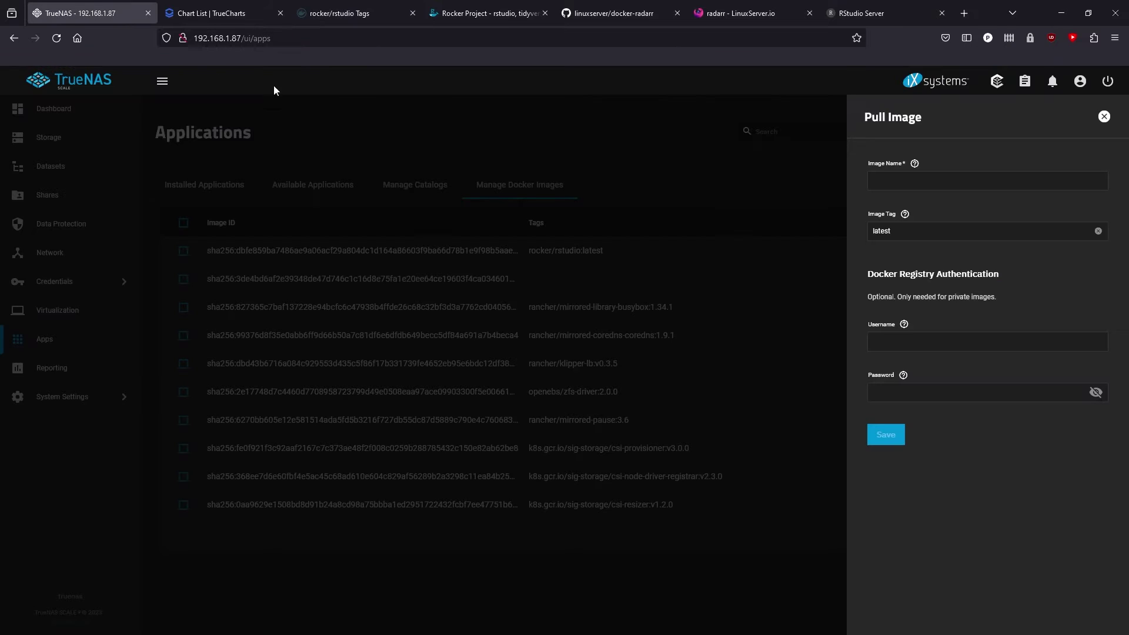
pyautogui.click(888, 177)
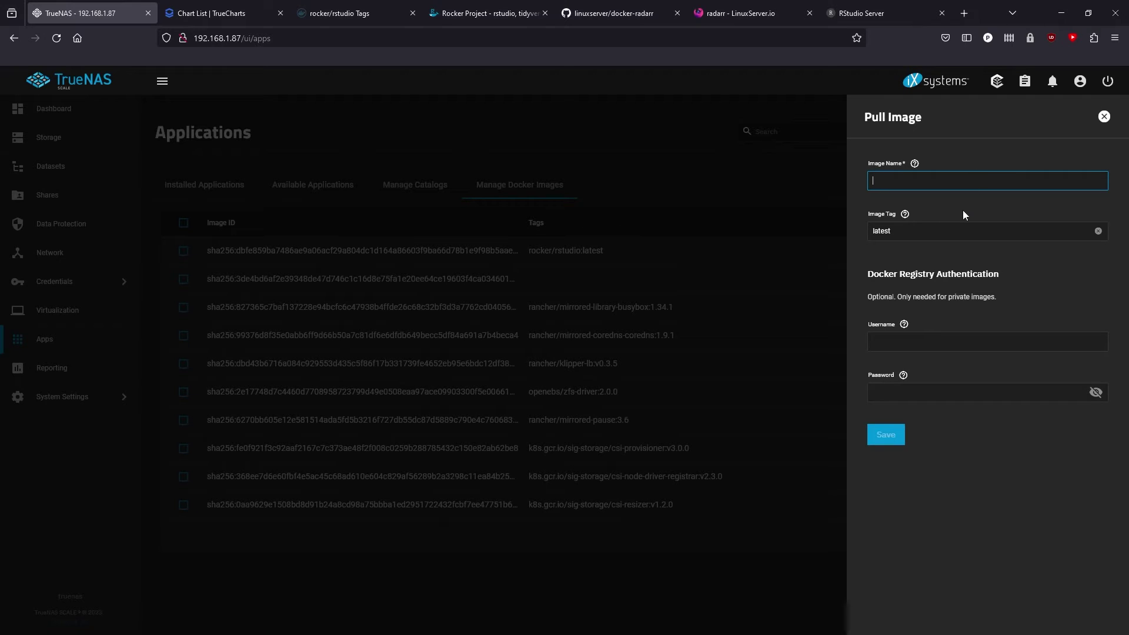
pyautogui.write('rocker/rstudio')
# Compare the entered image name and the latest tag with the Docker Hub rstudio tags and the LinuxServer.io radarr documentation.
pyautogui.click(351, 18)
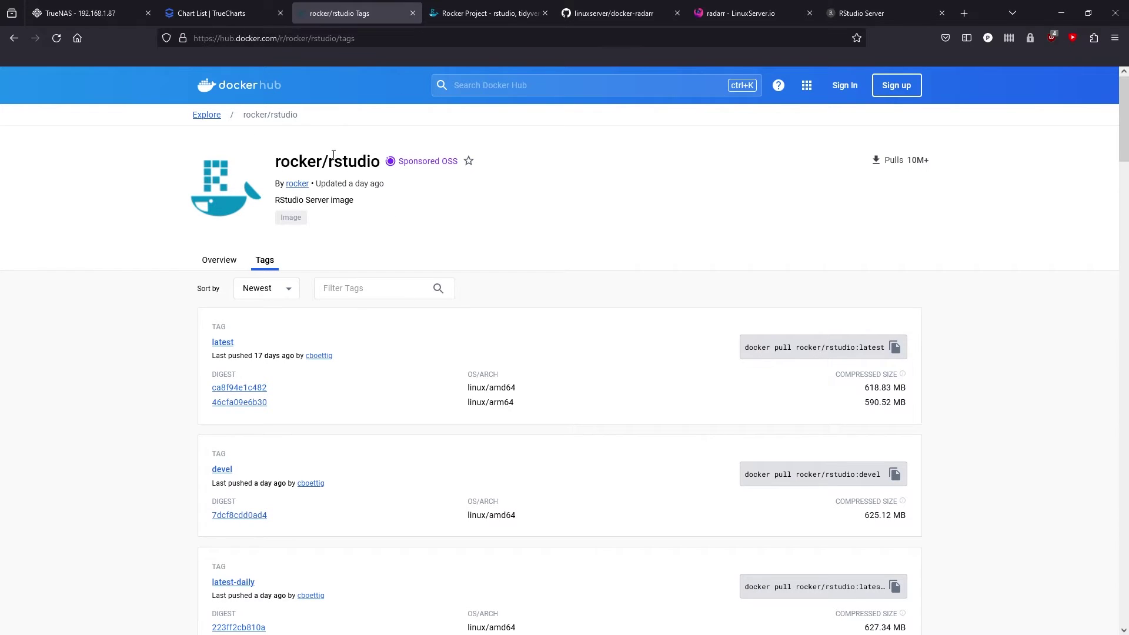
pyautogui.click(733, 15)
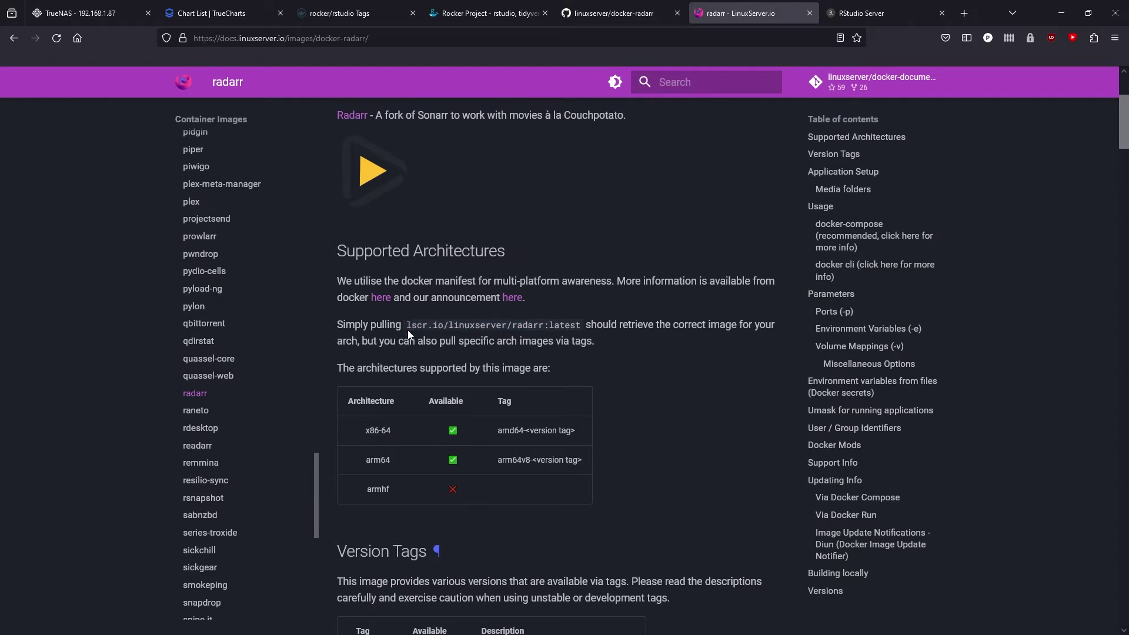
pyautogui.click(109, 14)
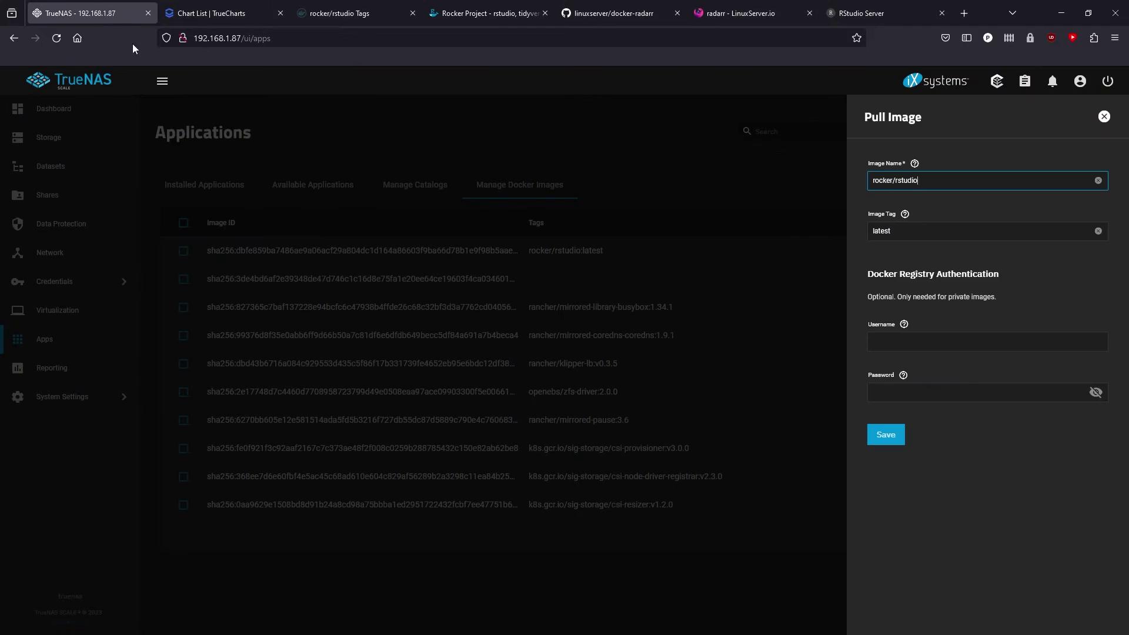
pyautogui.moveTo(907, 232); pyautogui.dragTo(876, 216)
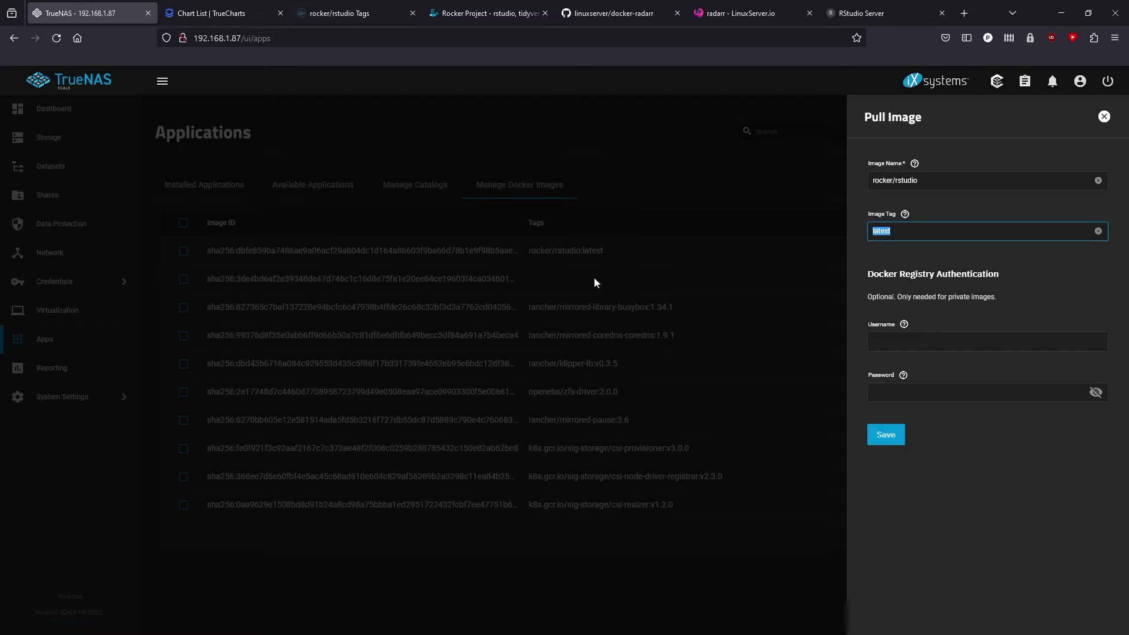
pyautogui.click(353, 13)
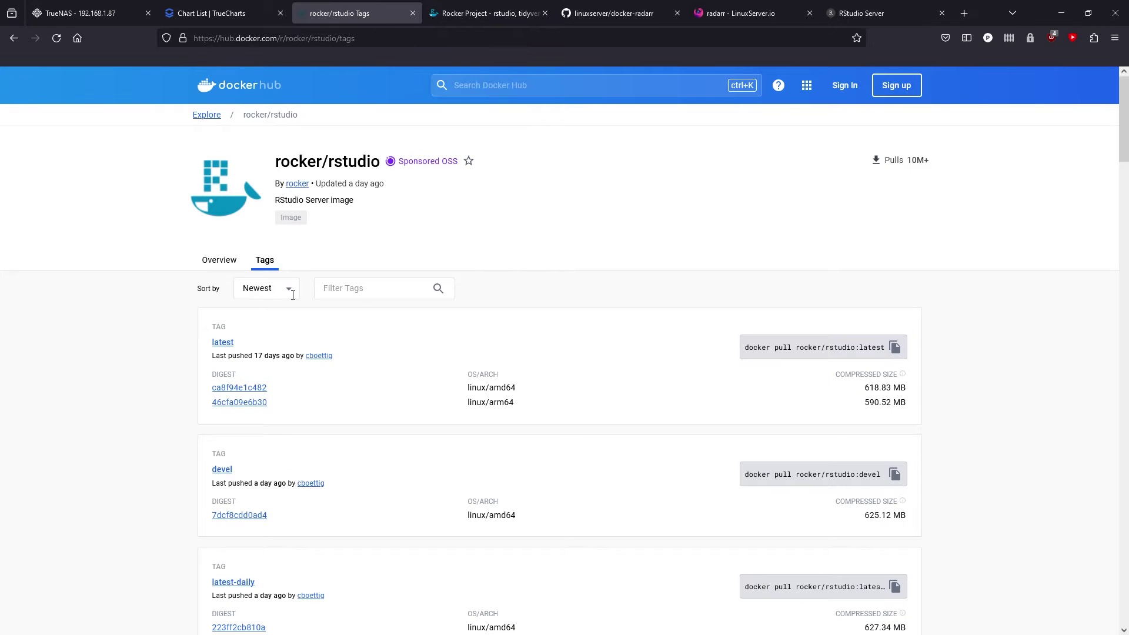
# Find the 4.3.0 tag on Docker Hub's rstudio tags page and pull the rocker/rstudio image with tag 4.3.0 in TrueNAS.
pyautogui.scroll(-20, 333, 356)
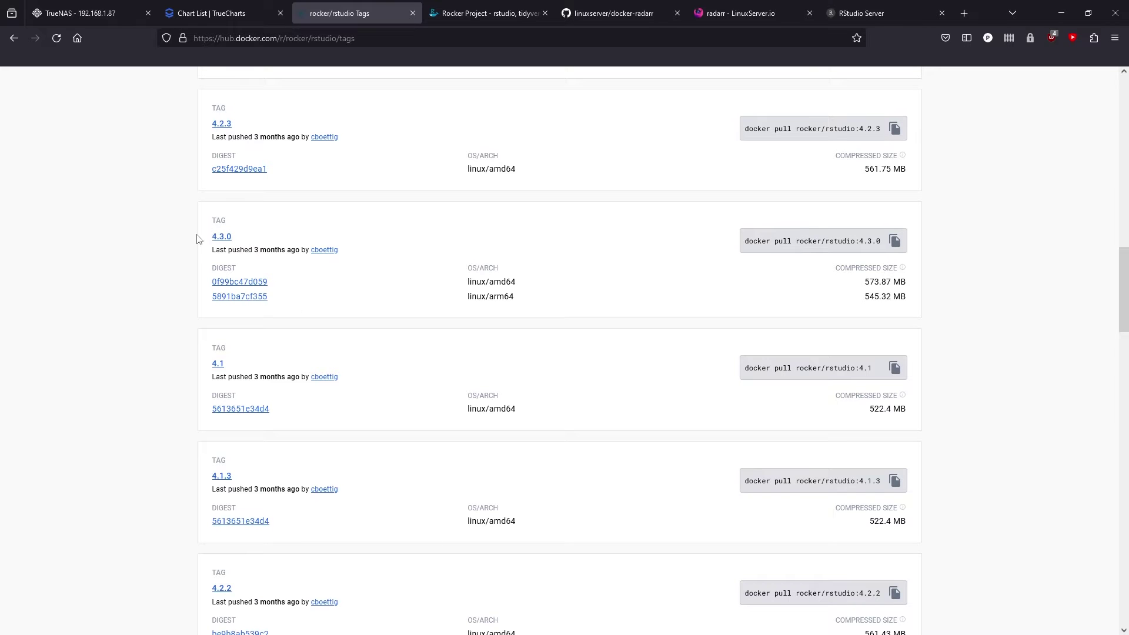
pyautogui.click(895, 241)
pyautogui.click(76, 9)
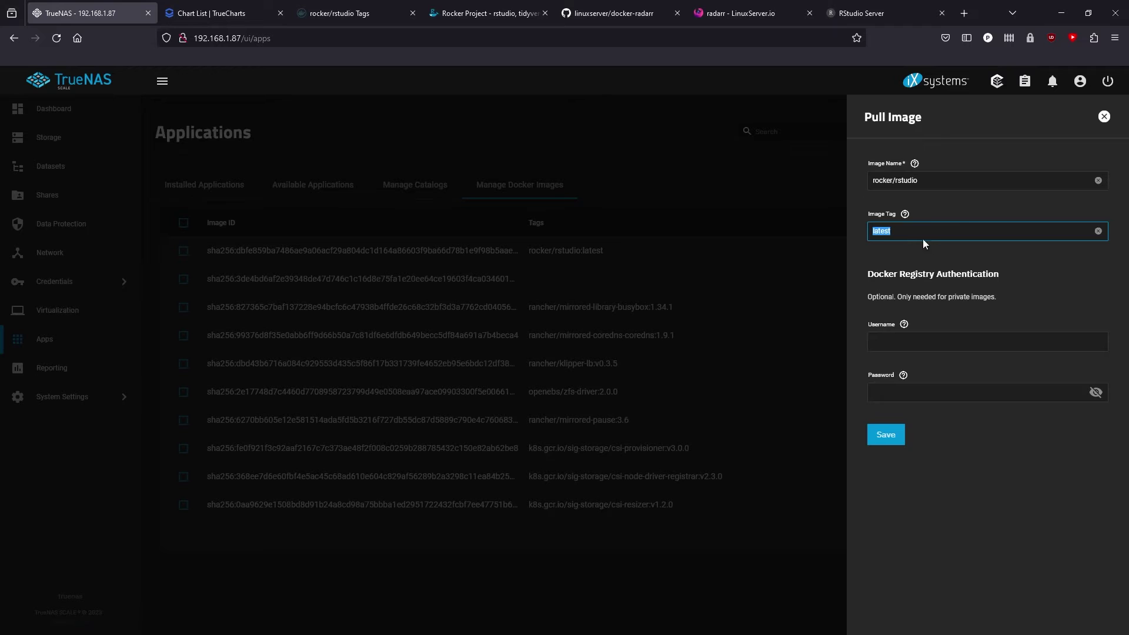
pyautogui.write('4.3.0')
pyautogui.click(904, 449)
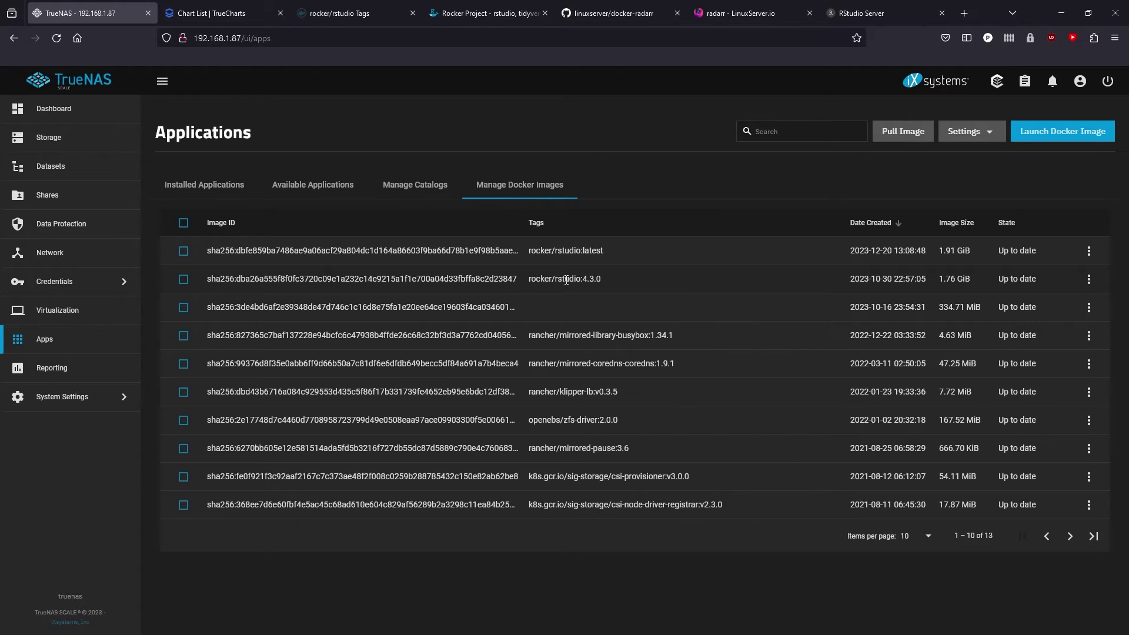
# Compare the 4.3.0 and latest tags of the two rocker/rstudio images in the Docker image list.
pyautogui.moveTo(583, 279); pyautogui.dragTo(599, 279)
pyautogui.doubleClick(590, 249)
pyautogui.moveTo(584, 278); pyautogui.dragTo(597, 281)
pyautogui.hotkey('alt', 'Tab')
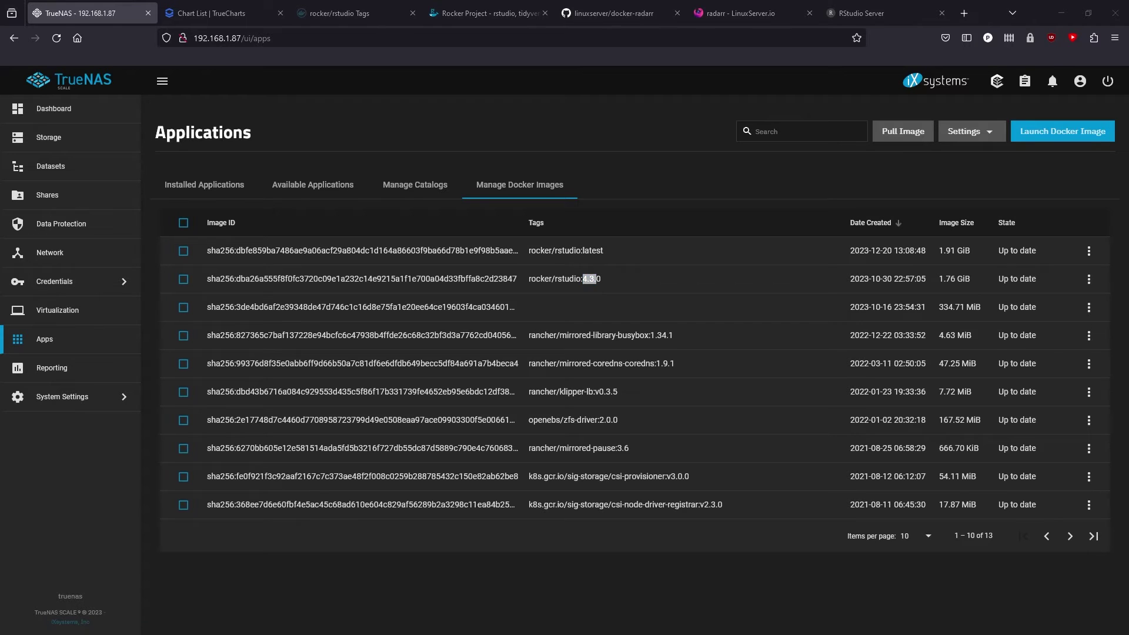
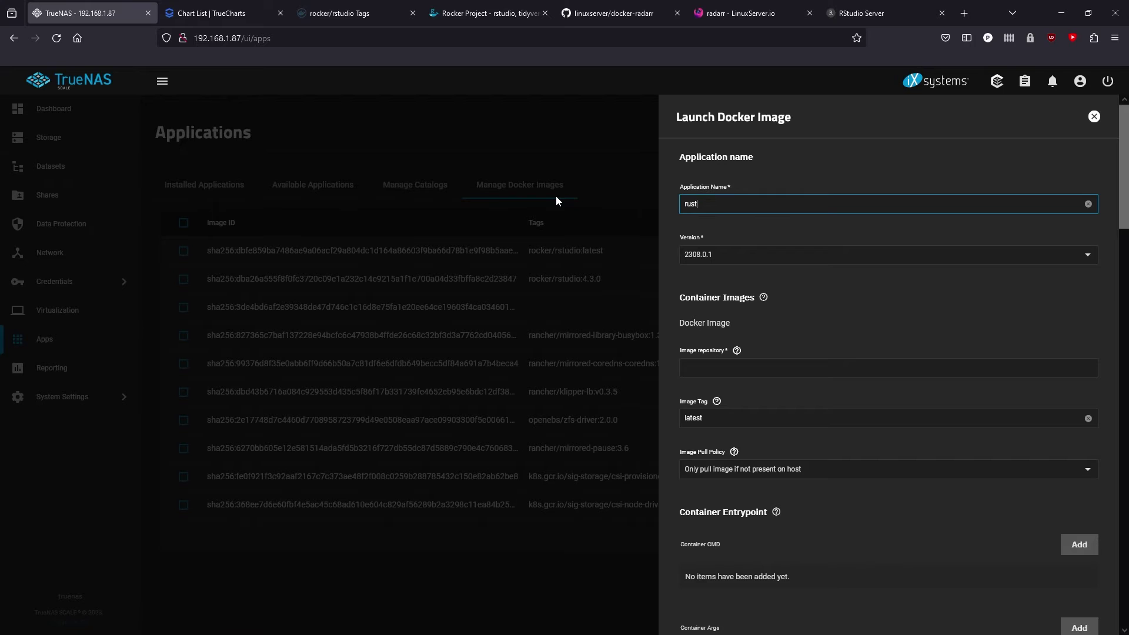
# Name the new Docker application rstudio-430 and keep version 2308.0.1.
pyautogui.write('stuio')
pyautogui.write('o-')
pyautogui.write('430')
pyautogui.click(1006, 255)
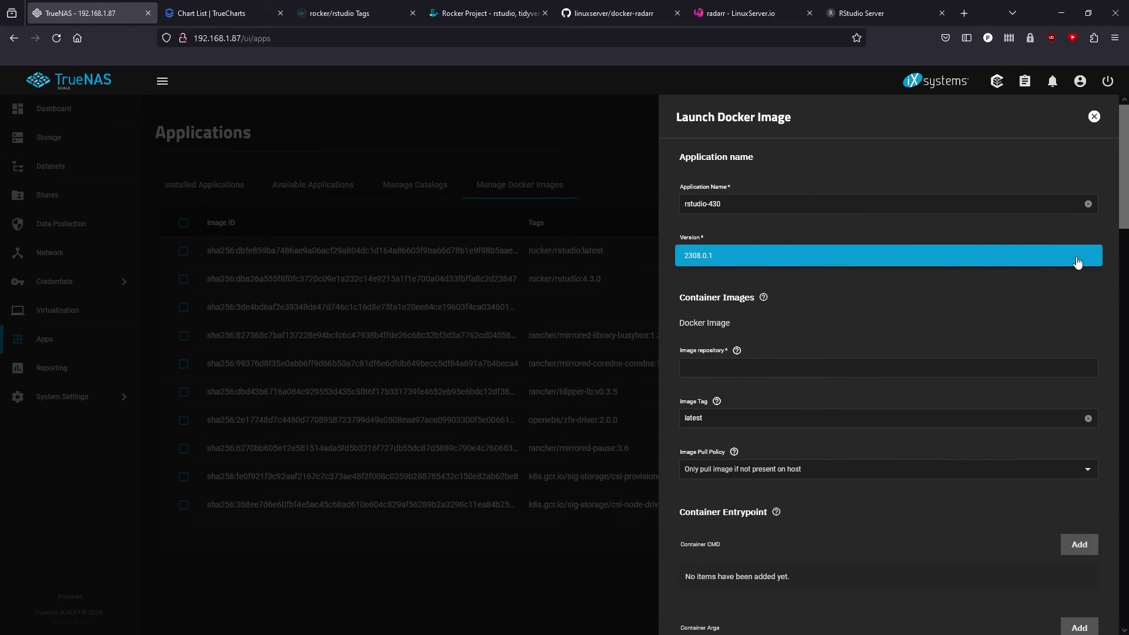
pyautogui.click(792, 289)
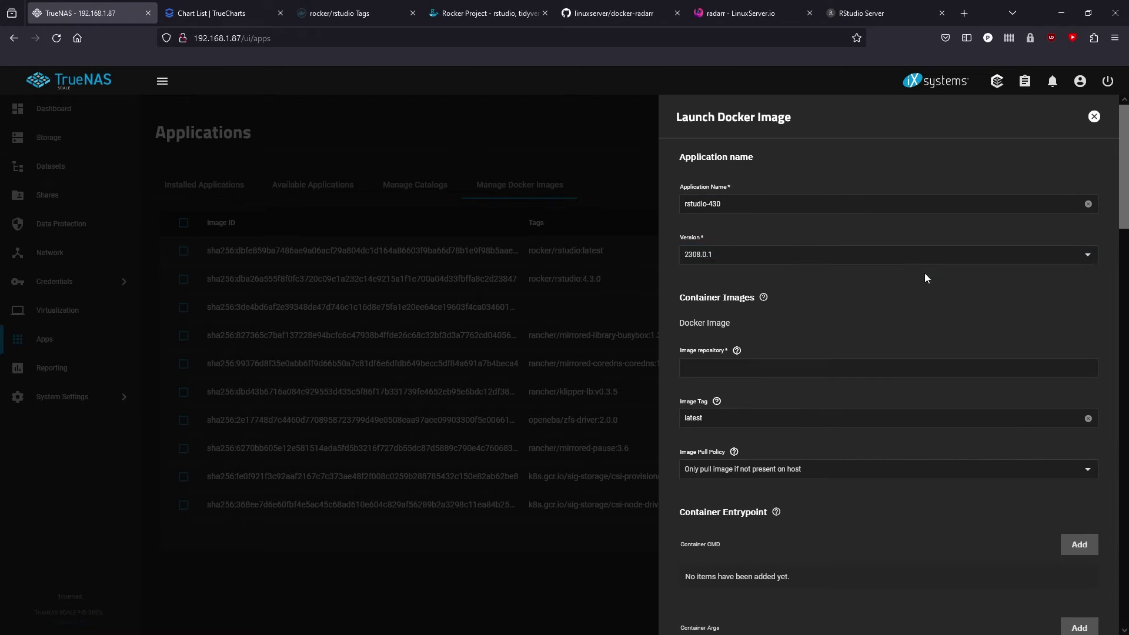
# Set the container's image repository to rocker/rstudio and its image tag to 4.3.0.
pyautogui.scroll(-2, 868, 259)
pyautogui.scroll(-2, 825, 263)
pyautogui.click(717, 256)
pyautogui.scroll(4, 676, 390)
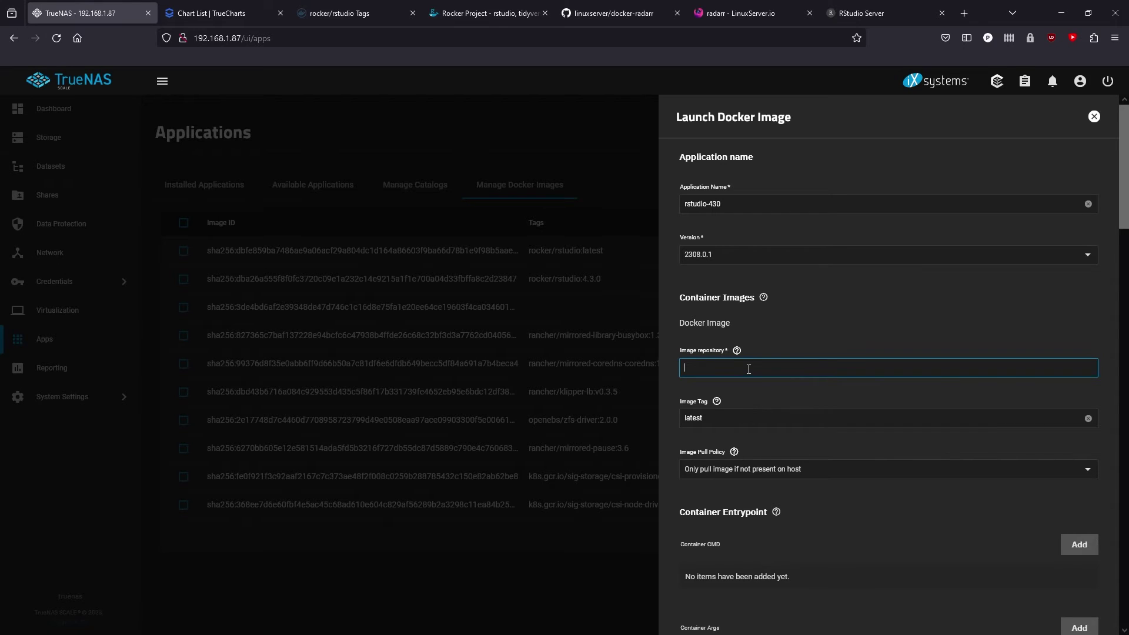
pyautogui.write('rocker/rstudio')
pyautogui.click(1039, 414)
pyautogui.moveTo(709, 418); pyautogui.dragTo(636, 413)
pyautogui.write('4.3.0')
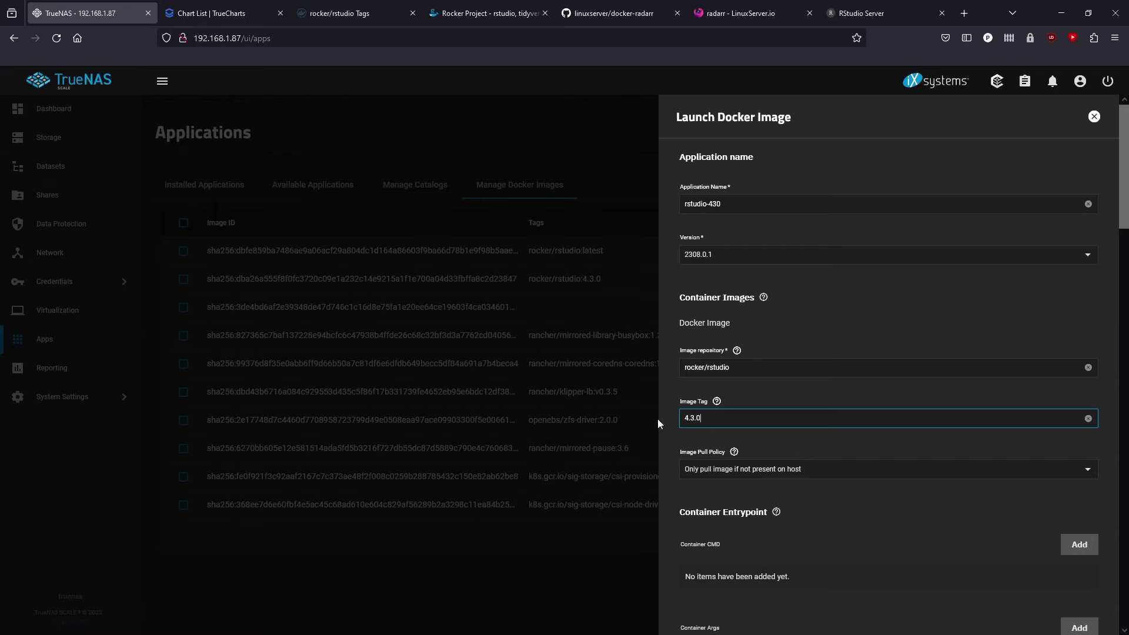
# Add an empty container environment variable entry and highlight the ROOT variable name in the Rocker Project documentation.
pyautogui.scroll(-5, 721, 406)
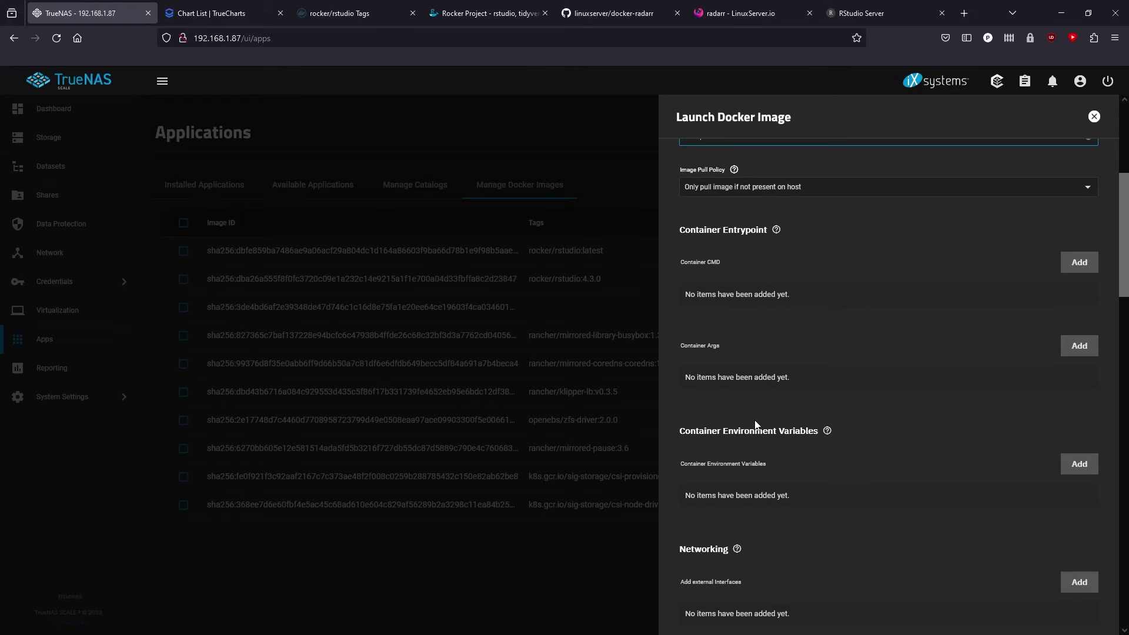
pyautogui.scroll(-1, 751, 421)
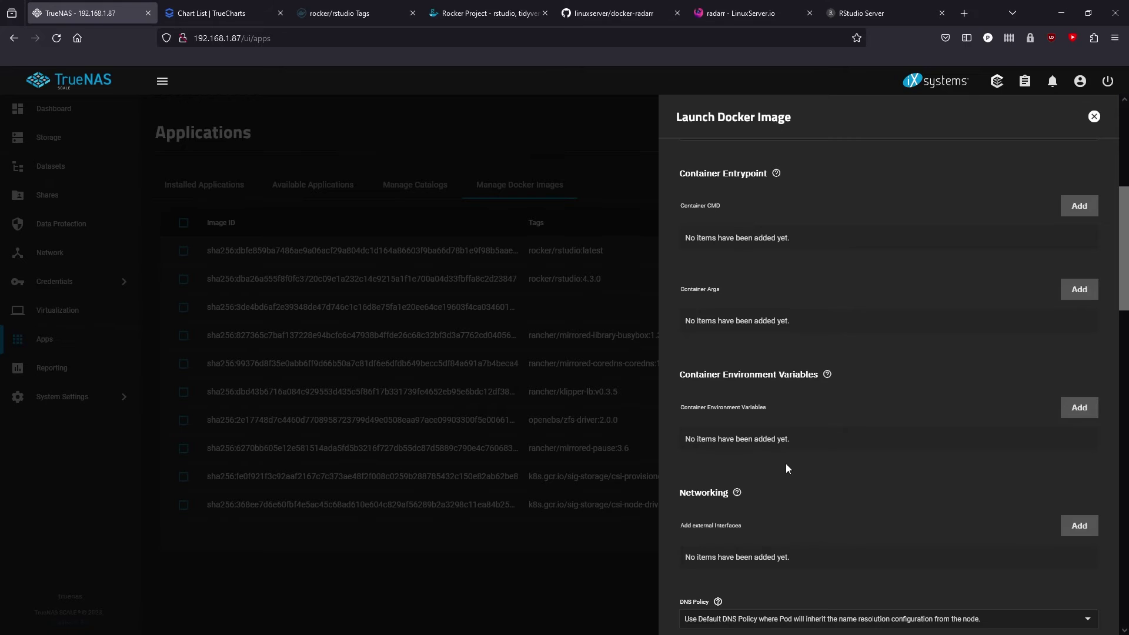
pyautogui.click(1073, 415)
pyautogui.click(565, 37)
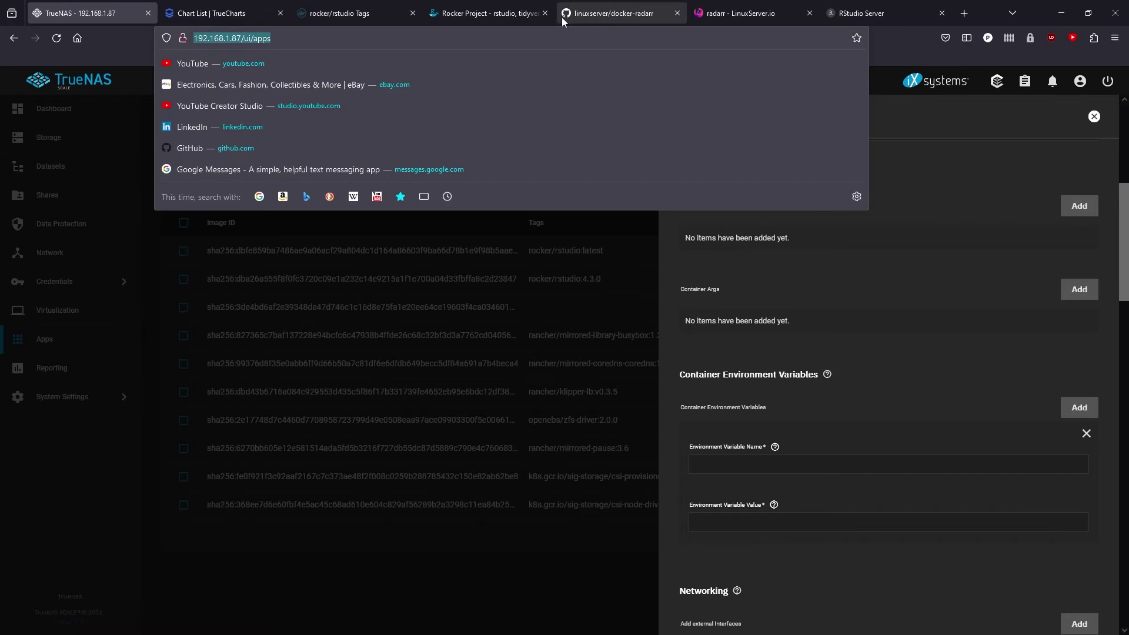
pyautogui.click(521, 13)
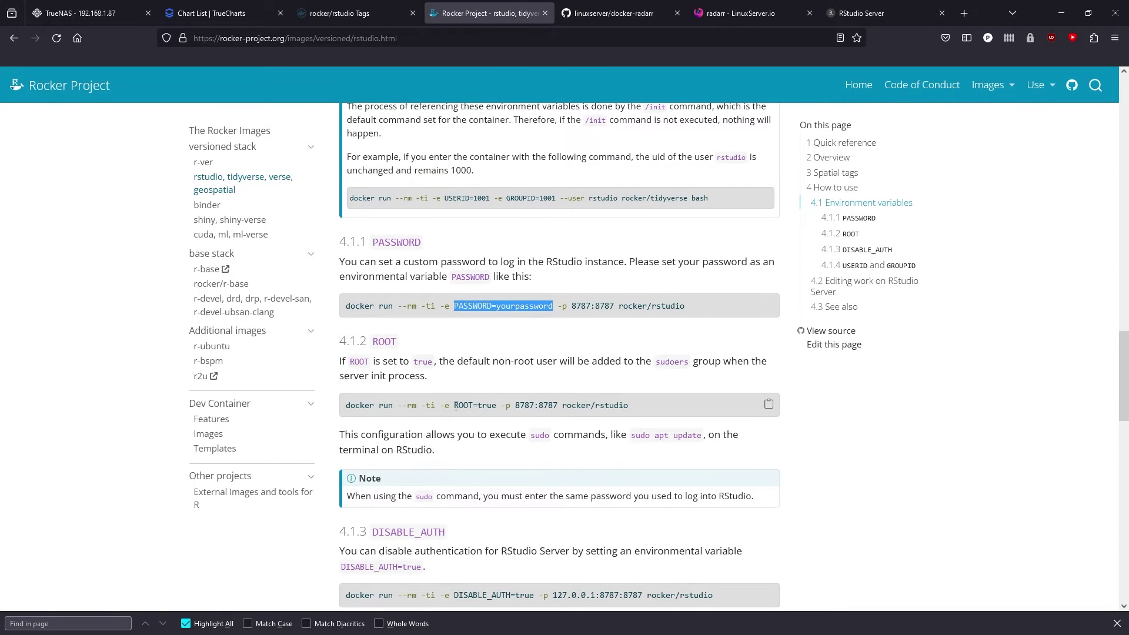
pyautogui.moveTo(454, 405)
pyautogui.mouseDown()
pyautogui.moveTo(485, 405)
pyautogui.moveTo(474, 406)
pyautogui.mouseUp()
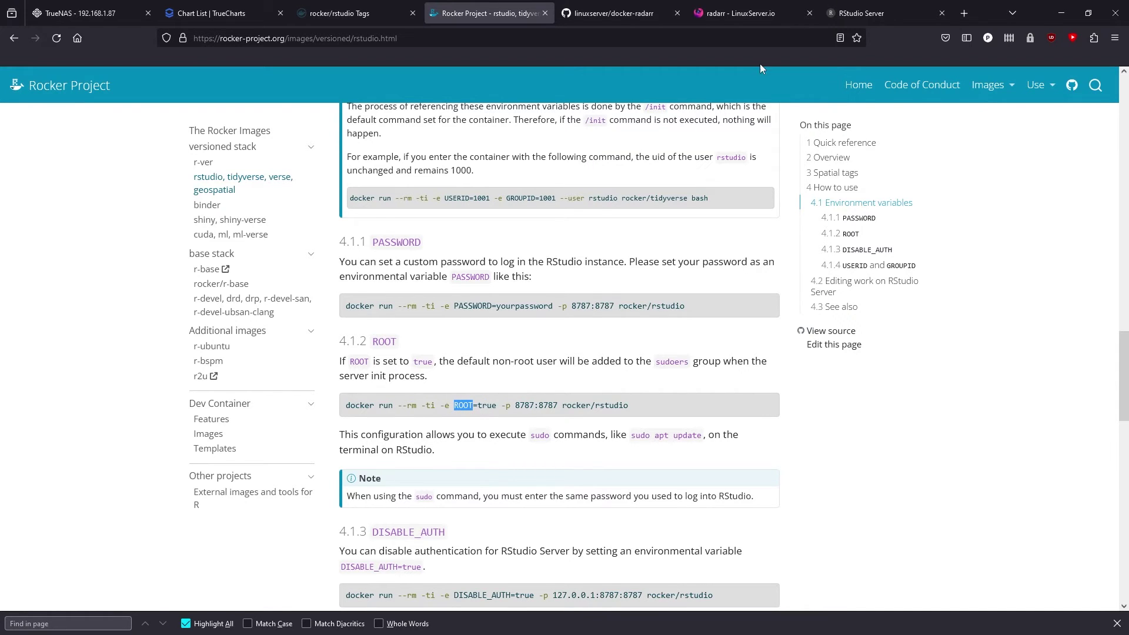
# Try to evaluate 2+2 in the console of the existing RStudio Server page, and return to TrueNAS.
pyautogui.click(856, 10)
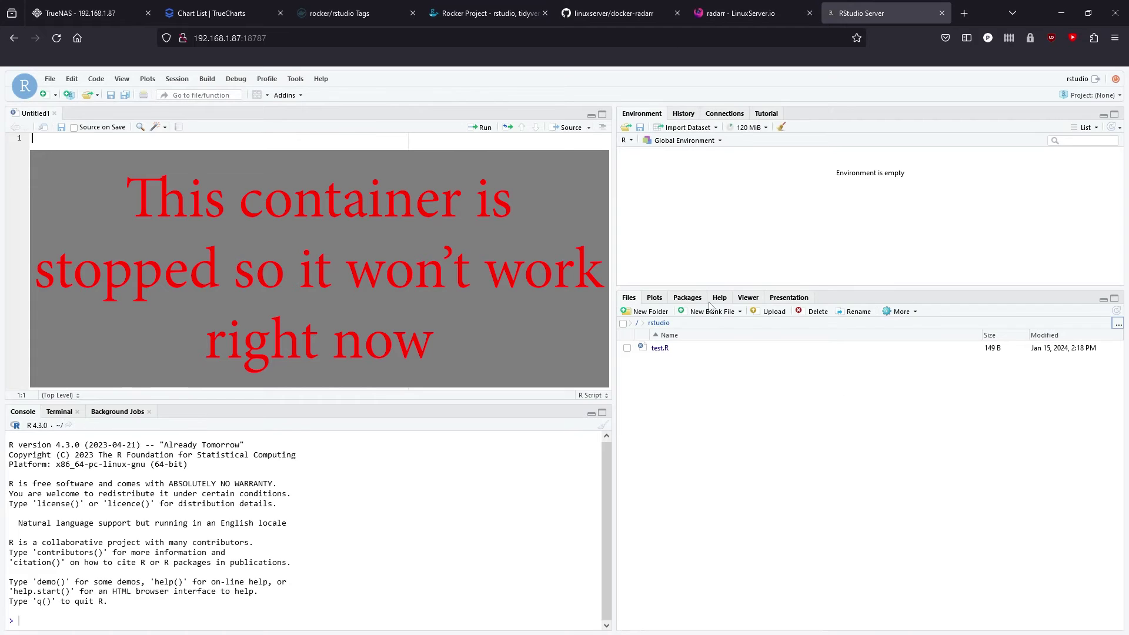
pyautogui.write('2+2')
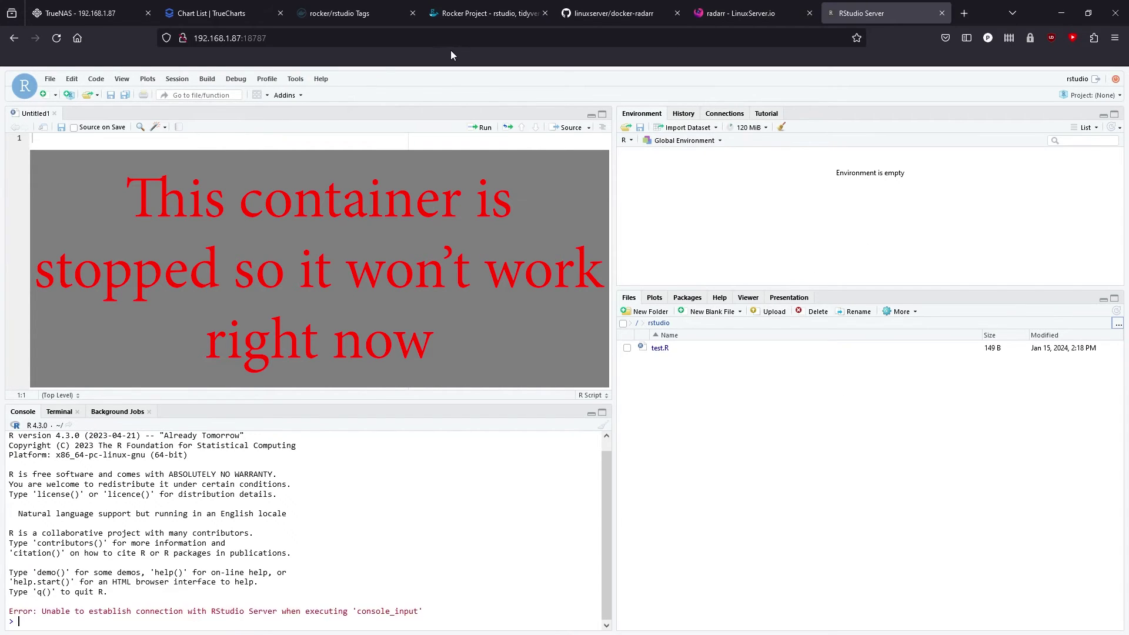
pyautogui.click(88, 13)
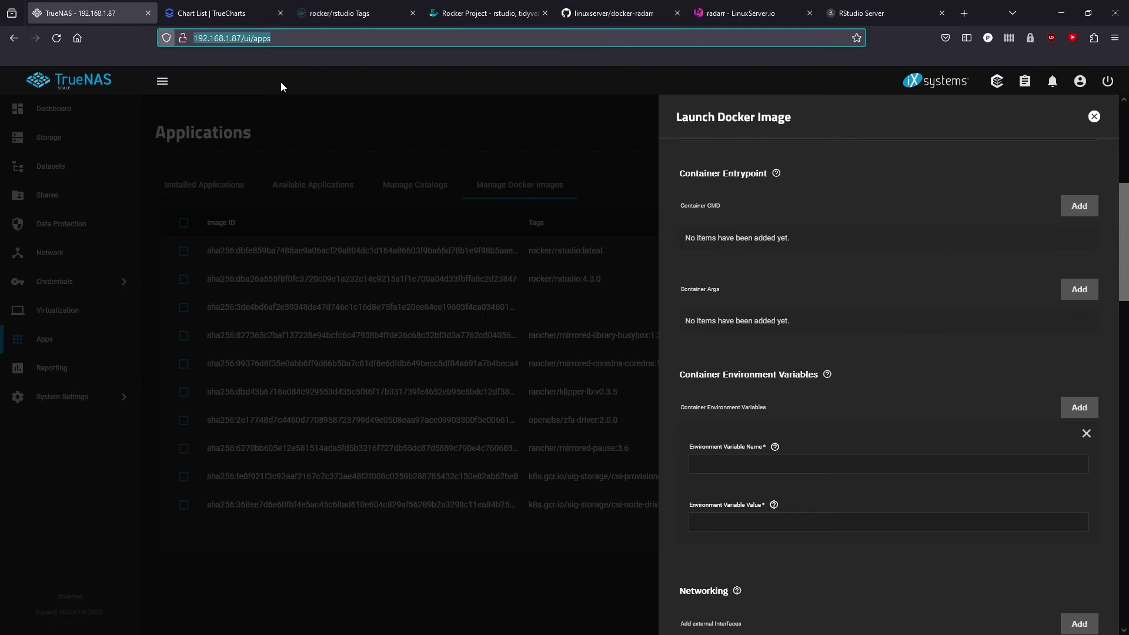
# Define the container environment variable ROOT with the value true.
pyautogui.click(718, 460)
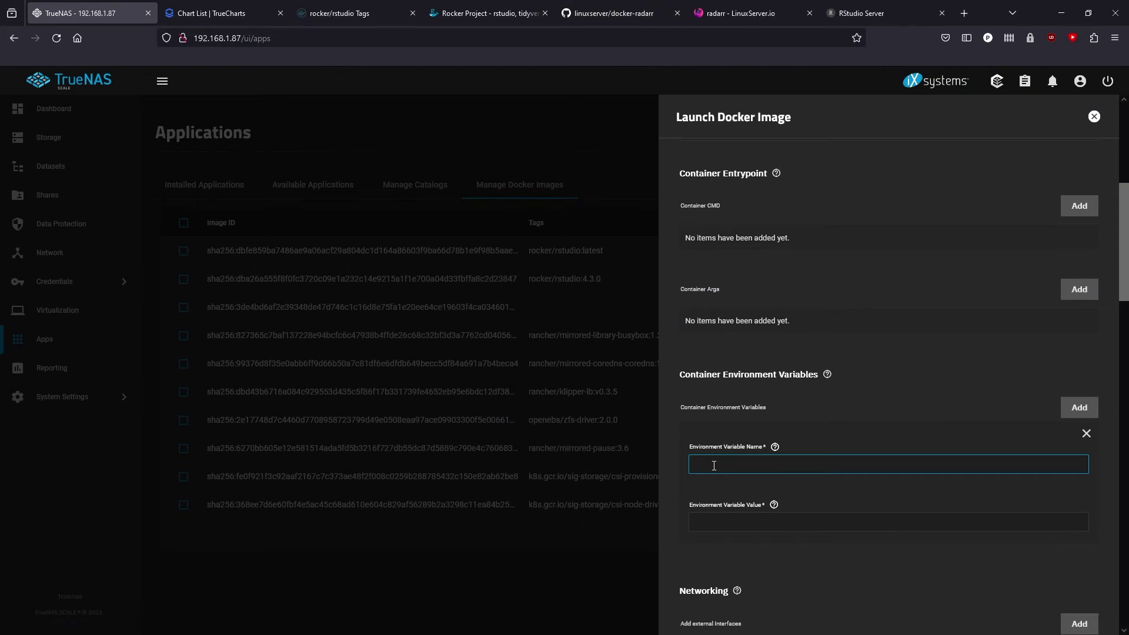
pyautogui.write('ROOT')
pyautogui.click(744, 527)
pyautogui.write('true')
# Add a second container environment variable DISABLE_AUTH with the value true, copying its name from the Rocker Project documentation.
pyautogui.click(1079, 407)
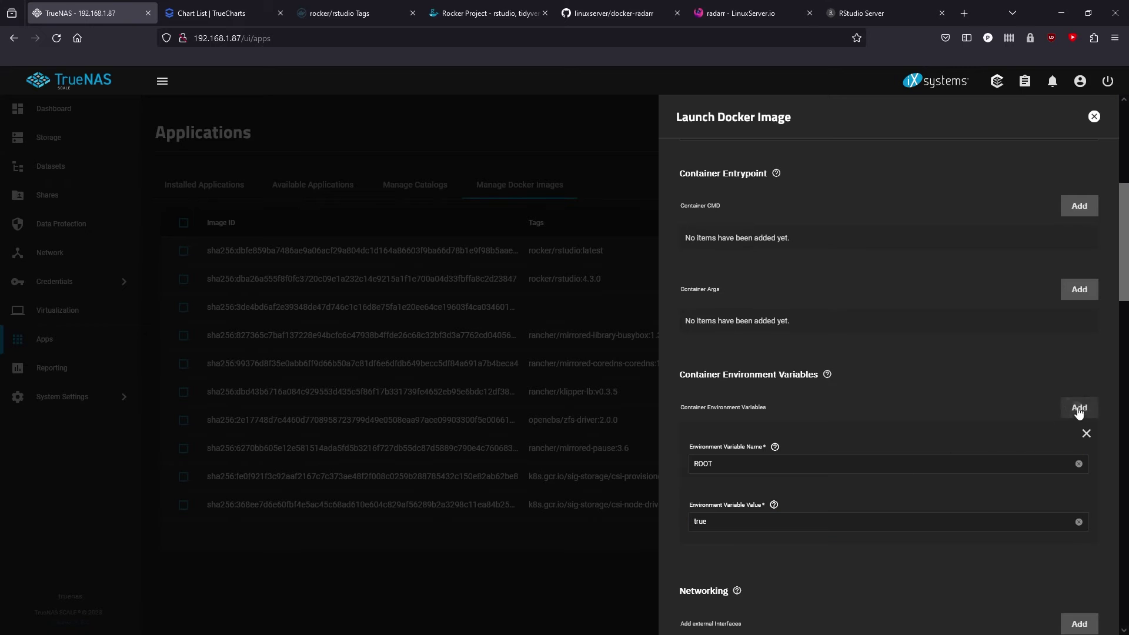
pyautogui.click(492, 12)
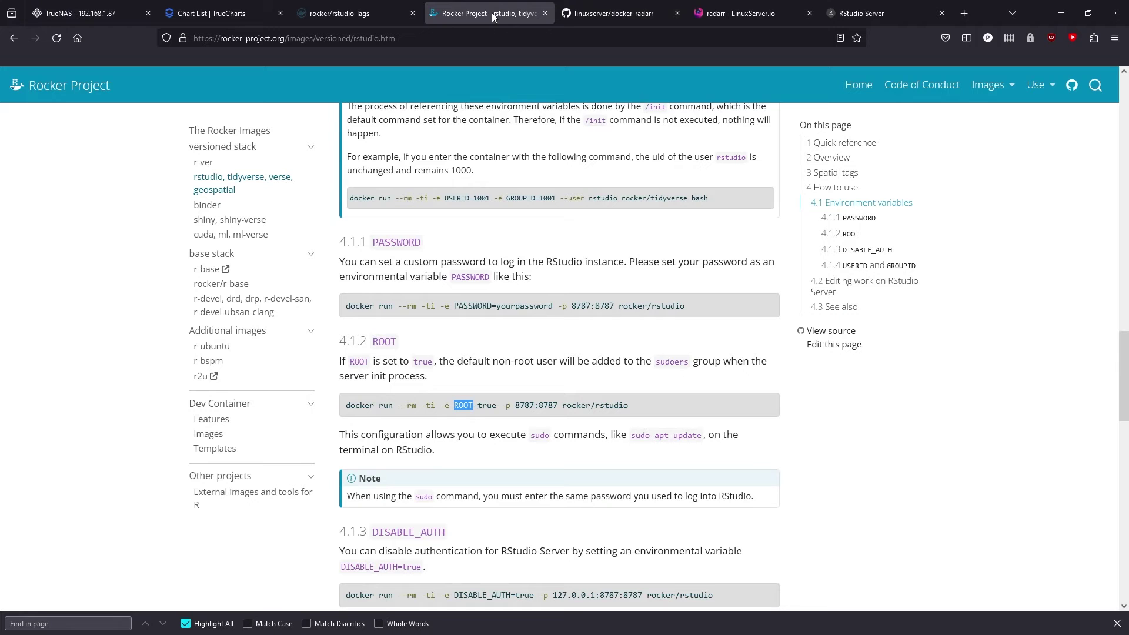
pyautogui.scroll(-3, 515, 367)
pyautogui.doubleClick(473, 415)
pyautogui.hotkey('ctrl', 'c')
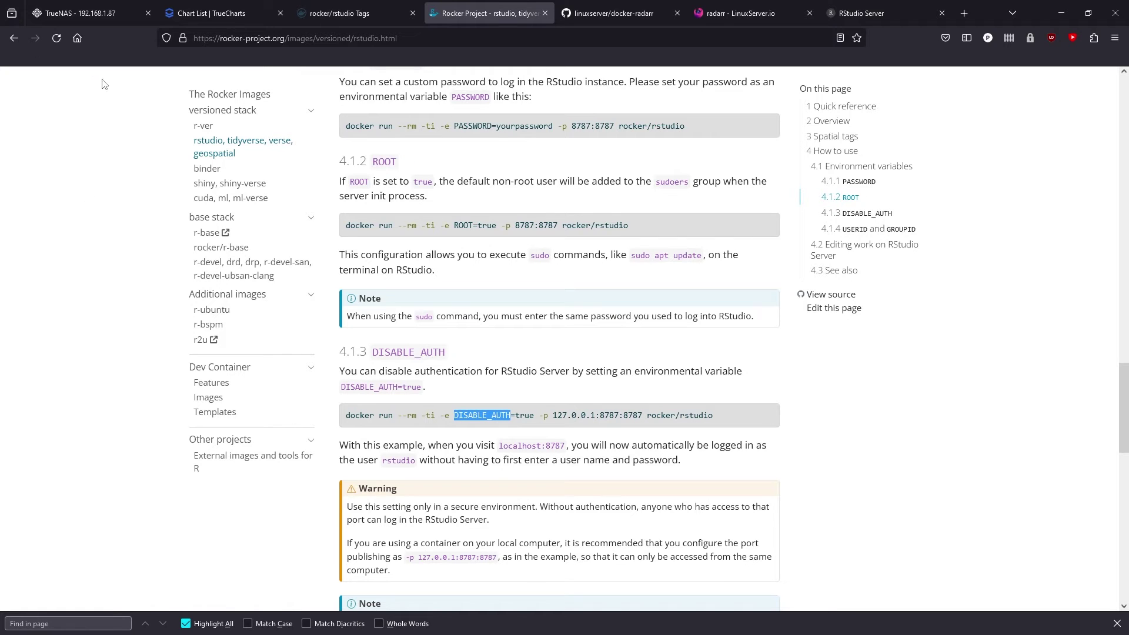
pyautogui.click(117, 14)
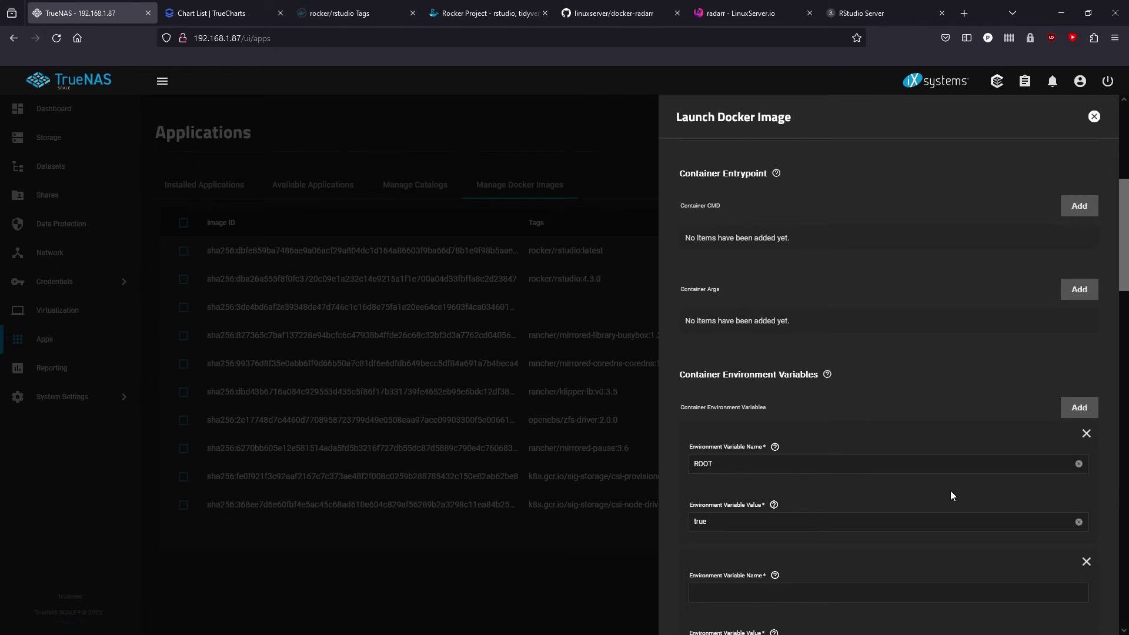
pyautogui.scroll(-3, 859, 485)
pyautogui.click(741, 425)
pyautogui.hotkey('ctrl', 'v')
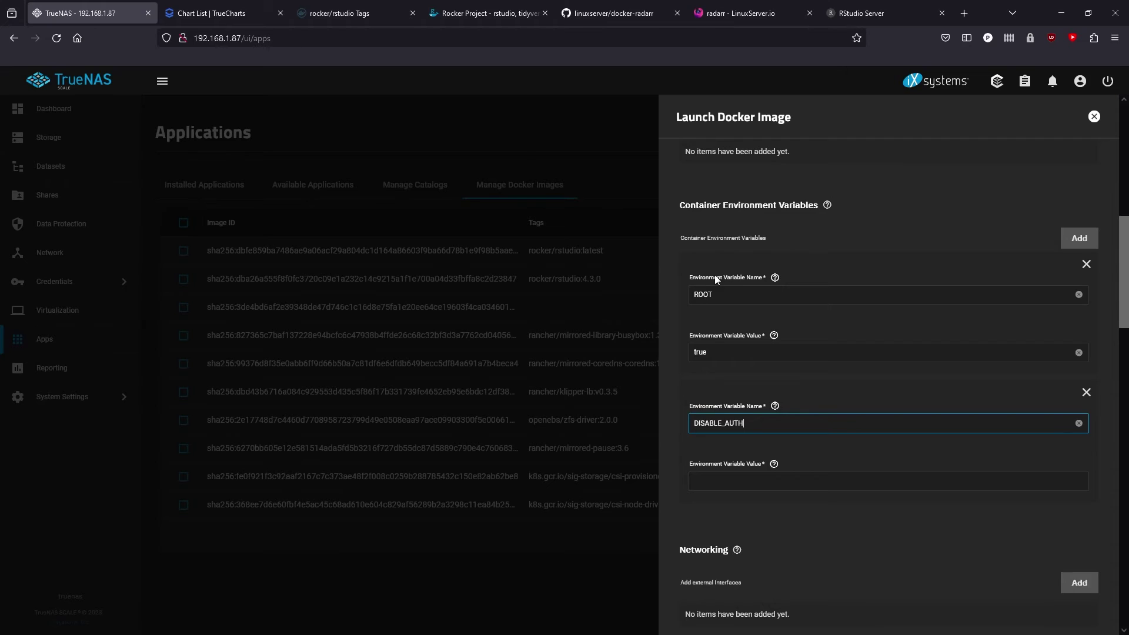
pyautogui.click(745, 482)
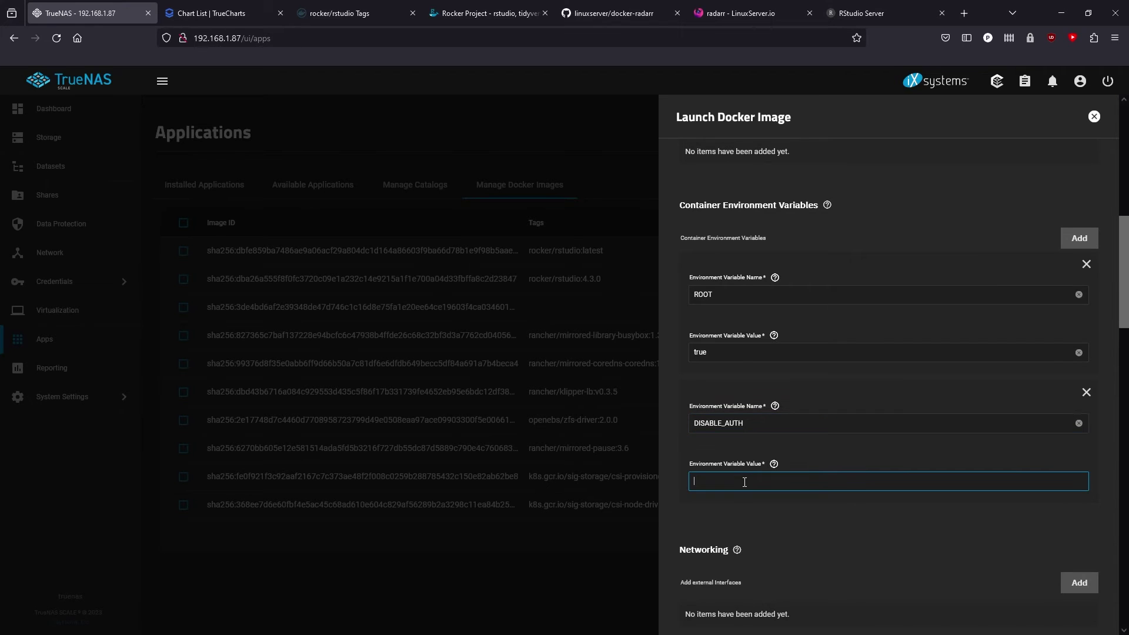
pyautogui.write('true')
# Replace the RStudio Server page with the browser's home page and return to the TrueNAS launch form.
pyautogui.click(871, 13)
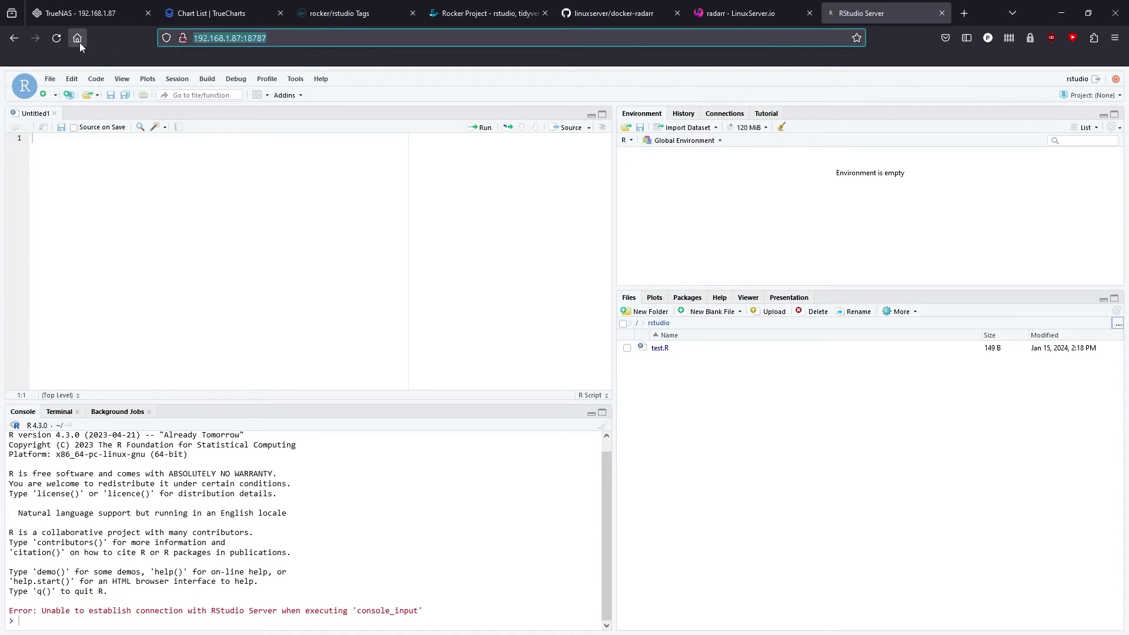
pyautogui.click(78, 39)
pyautogui.click(22, 44)
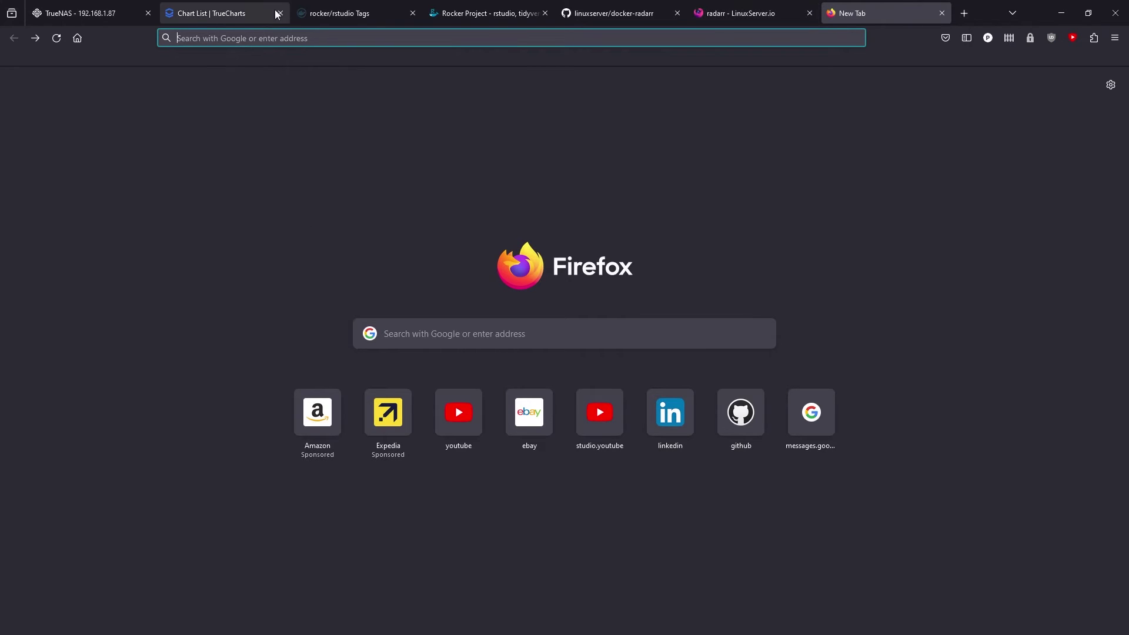
pyautogui.click(65, 12)
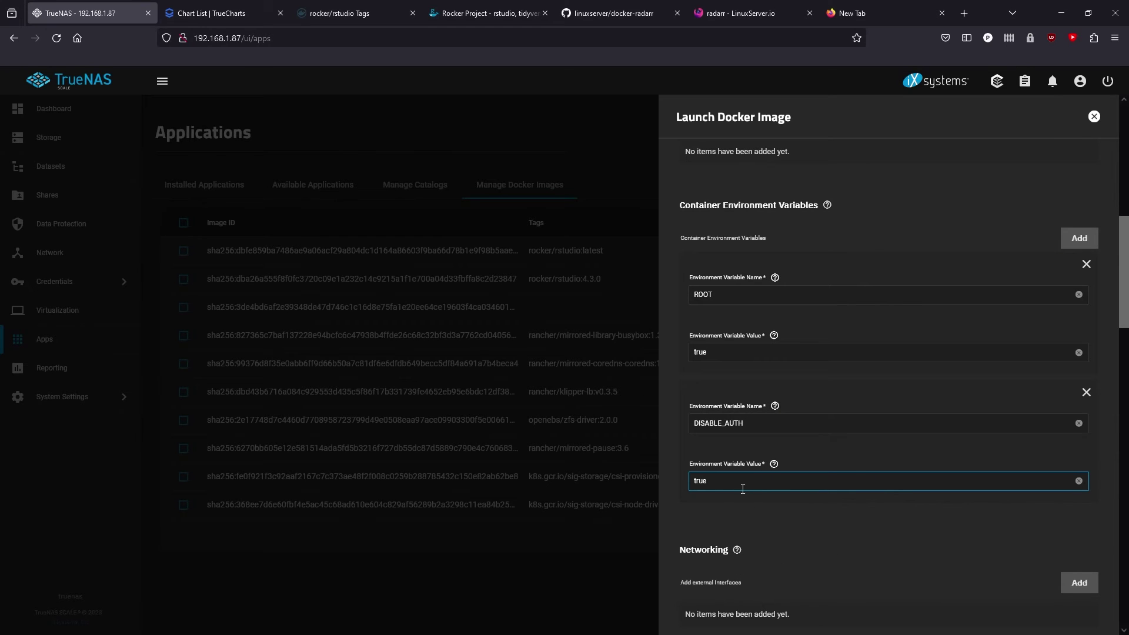
# Add an empty port forwarding entry to the application's launch form.
pyautogui.scroll(-4, 743, 489)
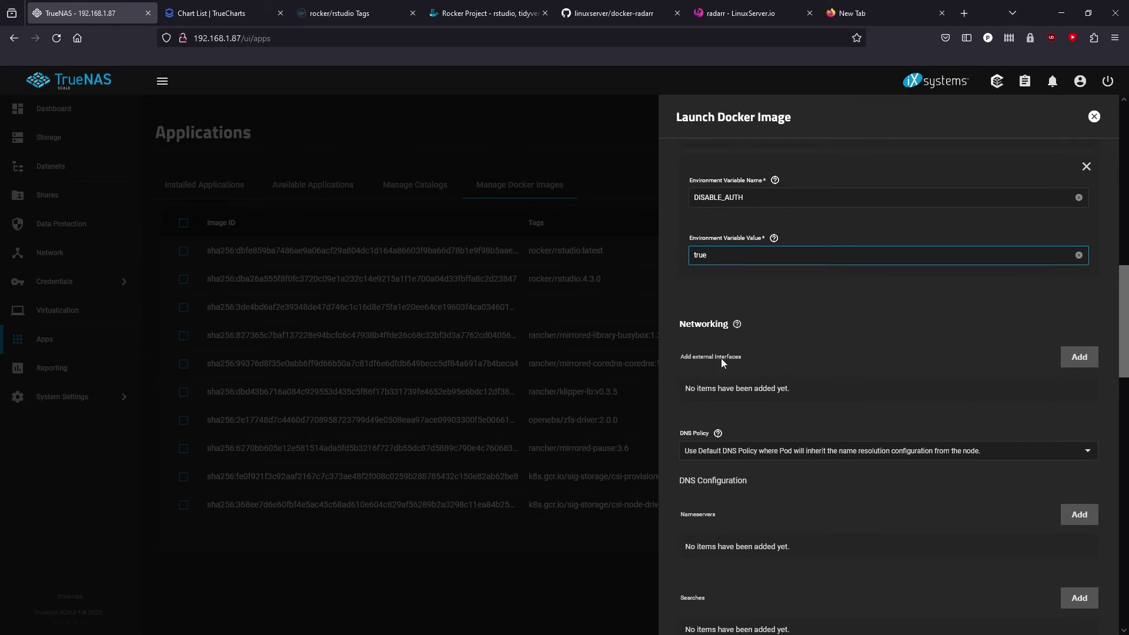
pyautogui.scroll(-4, 764, 383)
pyautogui.scroll(-3, 718, 443)
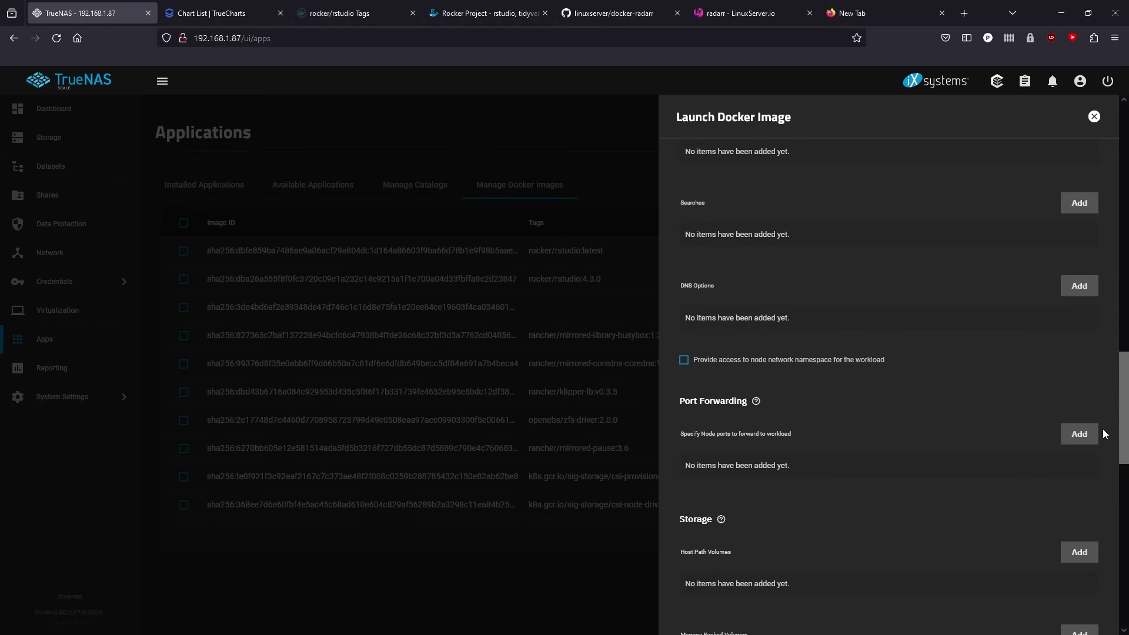
pyautogui.click(1080, 437)
pyautogui.scroll(-4, 798, 476)
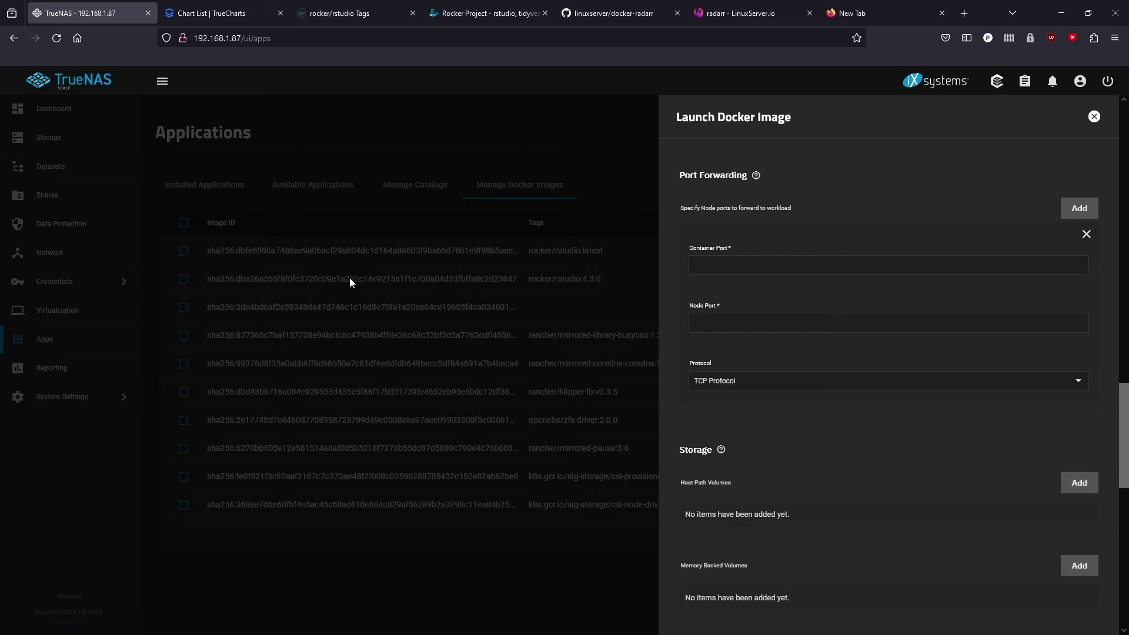
# Look up RStudio's container port in the Rocker Project documentation and set the forwarded container port to 8787.
pyautogui.click(503, 17)
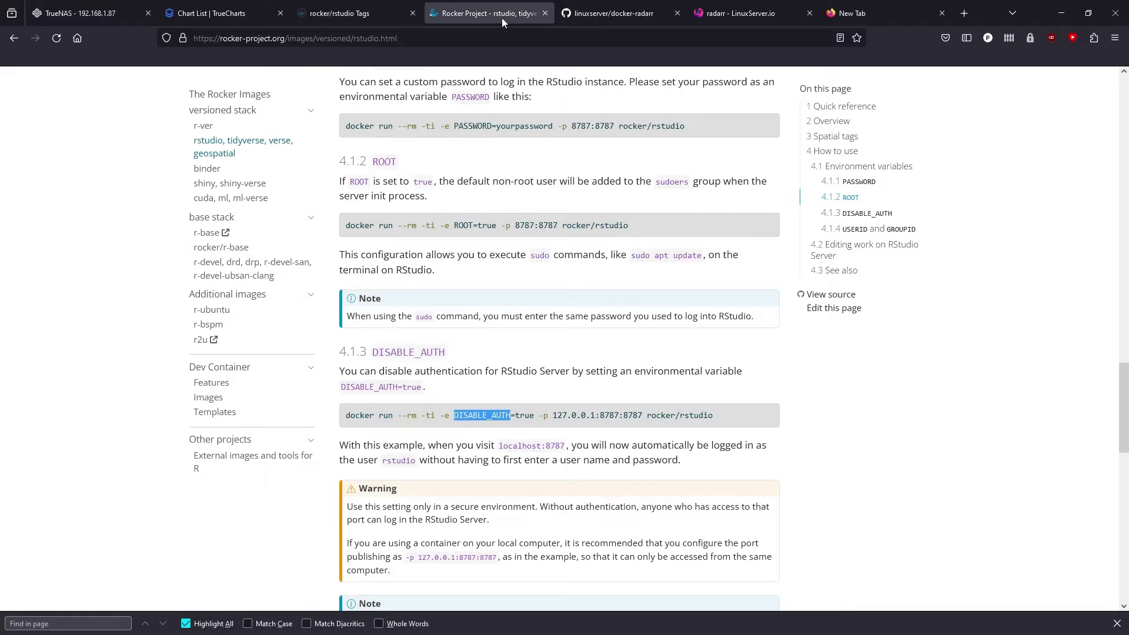
pyautogui.moveTo(596, 416); pyautogui.dragTo(645, 416)
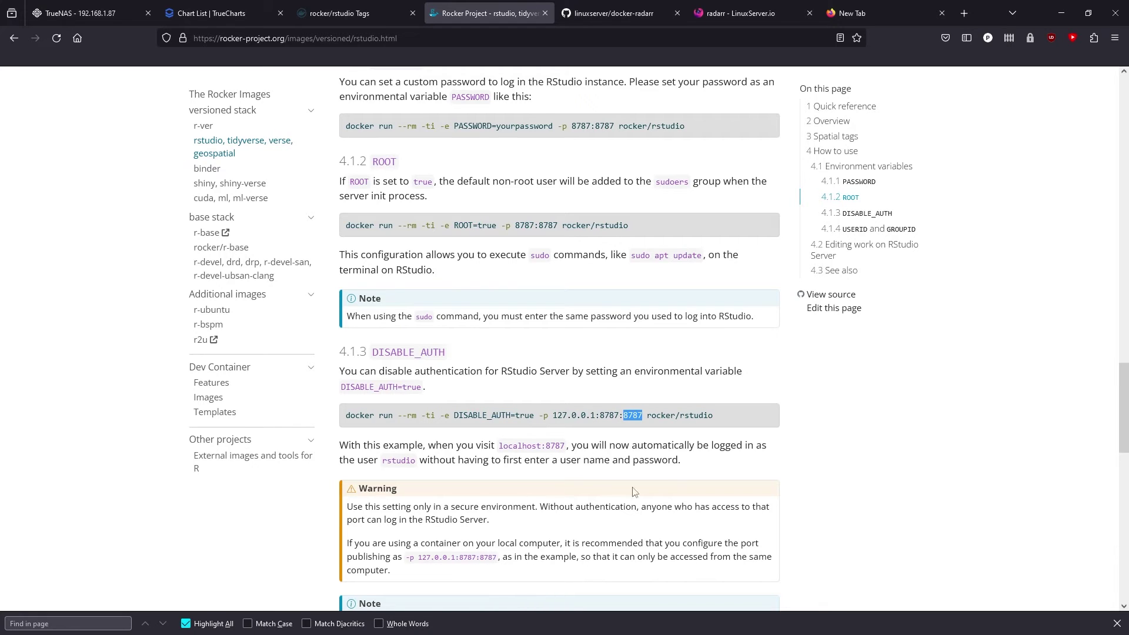
pyautogui.doubleClick(638, 416)
pyautogui.click(96, 16)
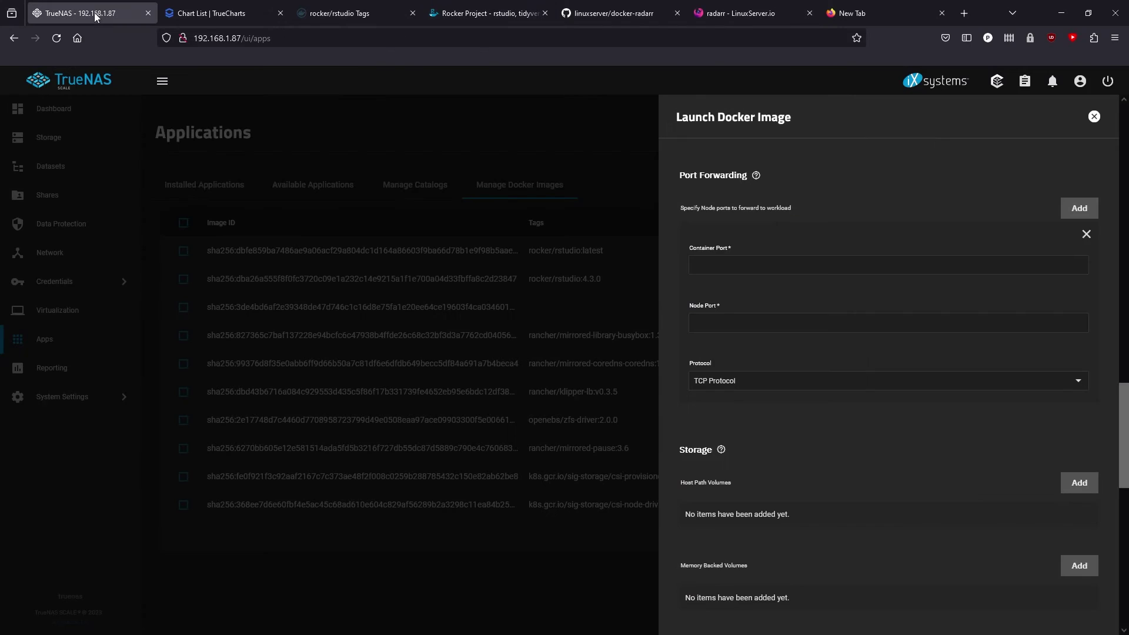
pyautogui.click(708, 267)
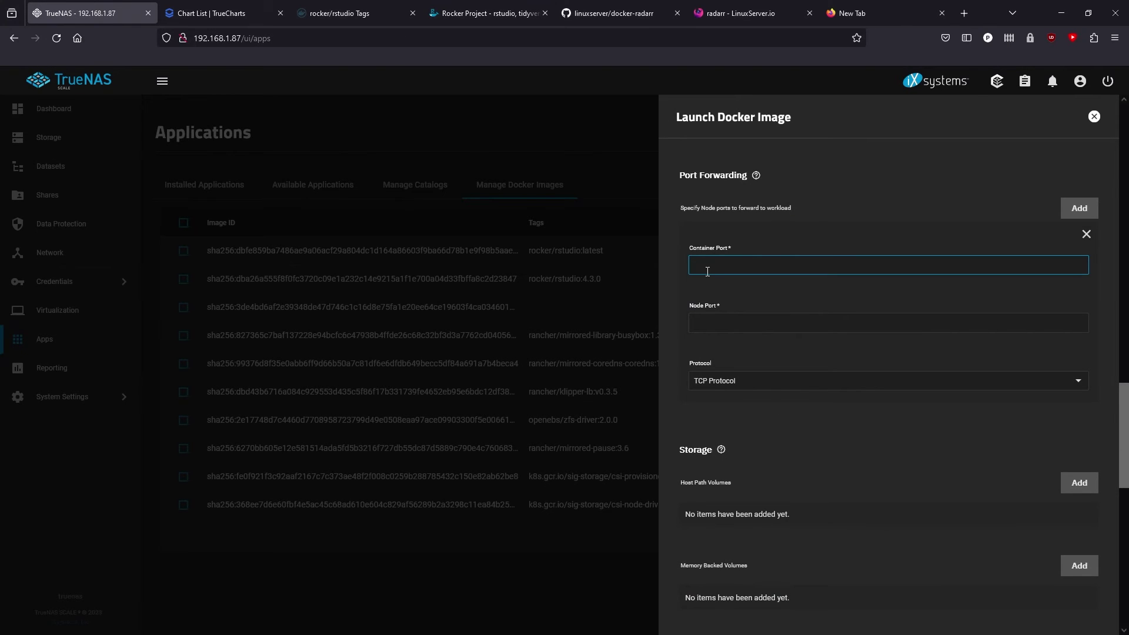
pyautogui.write('8787')
# Look up the web interface port in LinuxServer's Radarr documentation and return to the TrueNAS launch form.
pyautogui.click(726, 17)
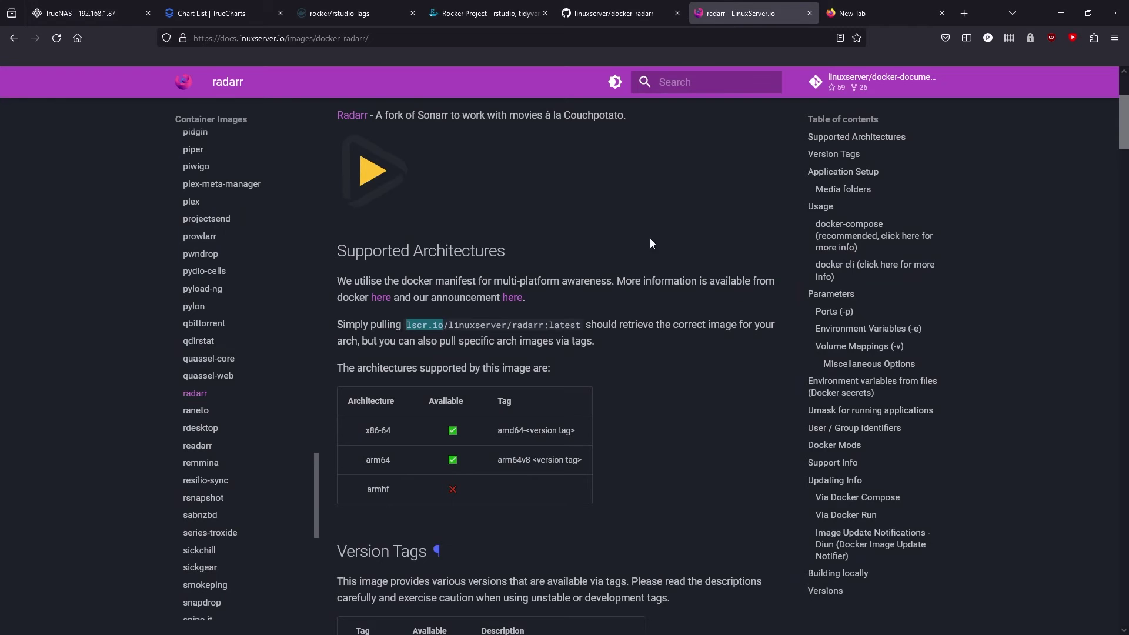
pyautogui.scroll(-9, 682, 418)
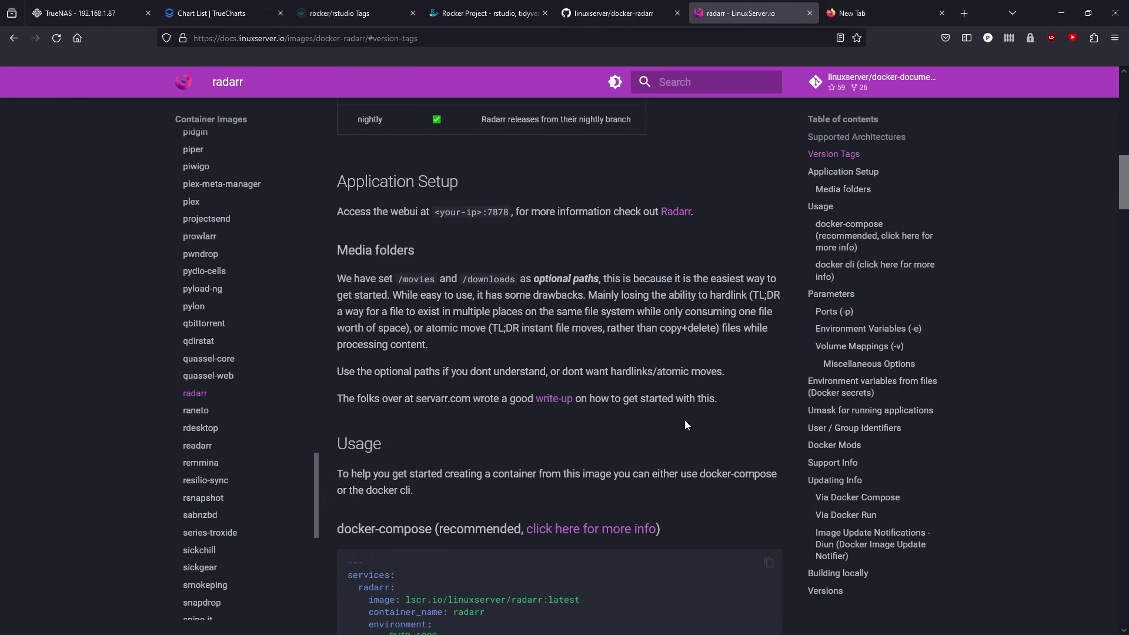
pyautogui.doubleClick(499, 212)
pyautogui.click(104, 15)
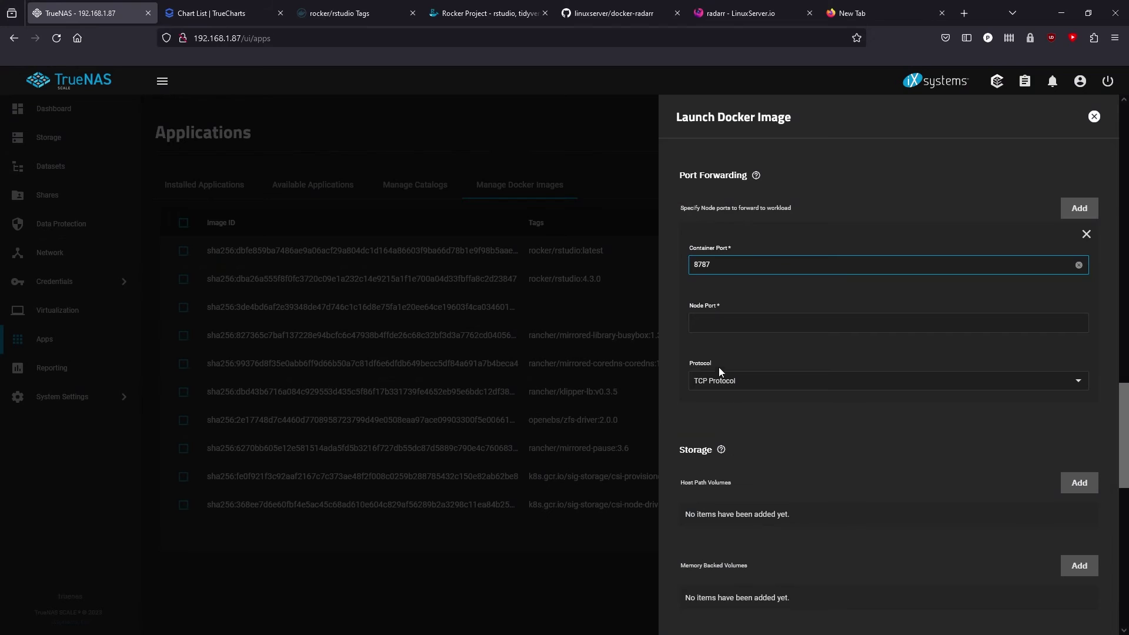
# Set the node port of the port forwarding entry to 18787.
pyautogui.click(747, 321)
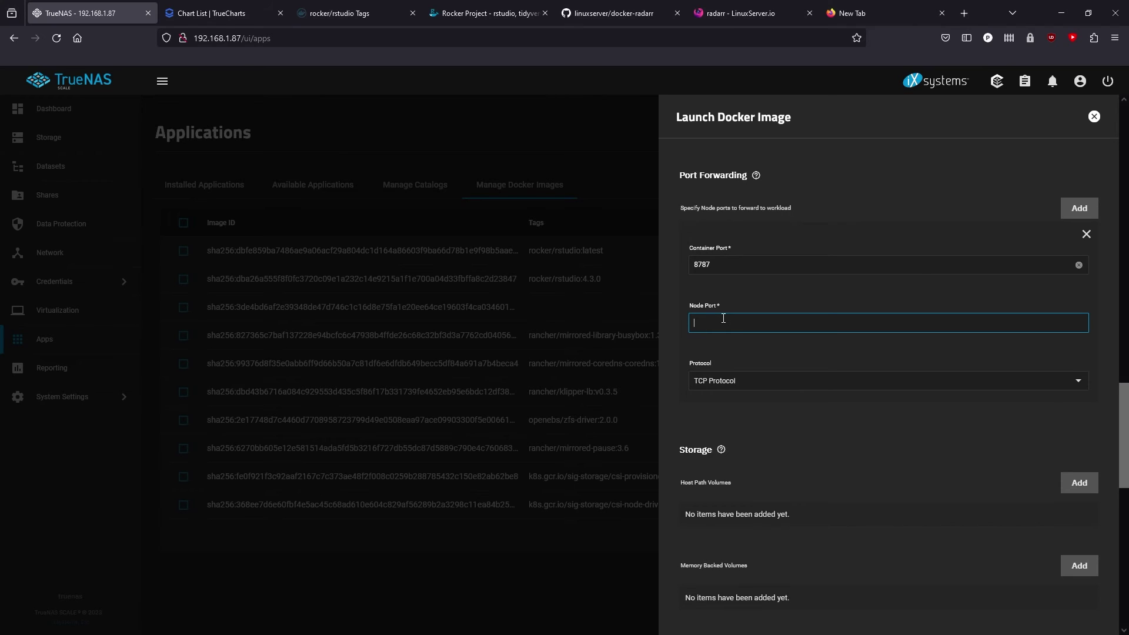
pyautogui.write('8787')
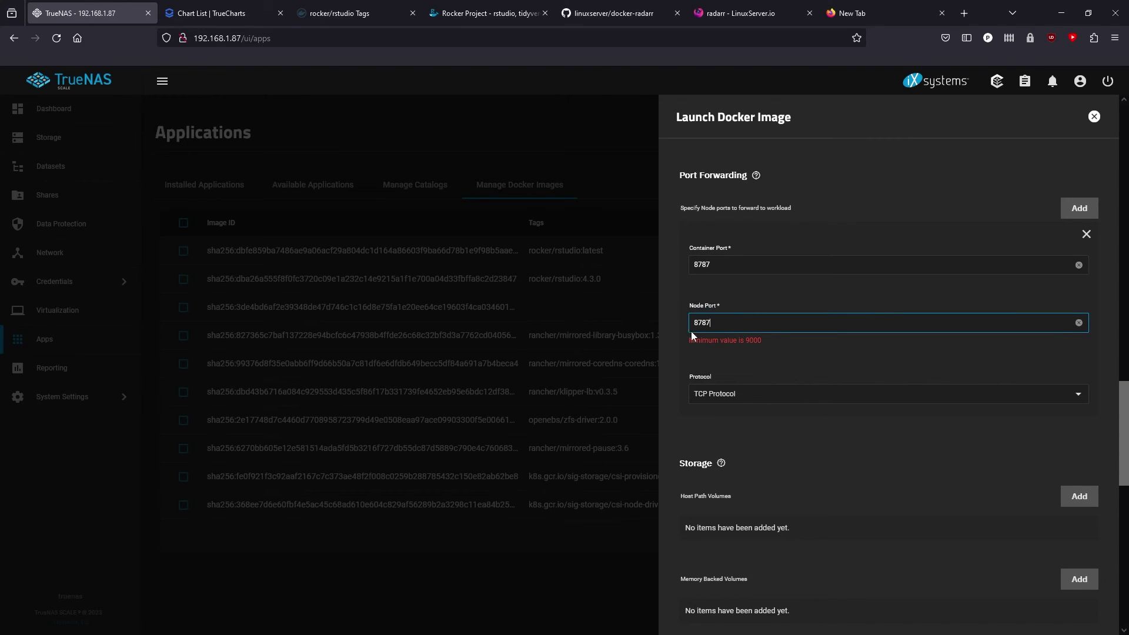
pyautogui.doubleClick(754, 341)
pyautogui.click(712, 327)
pyautogui.write('1')
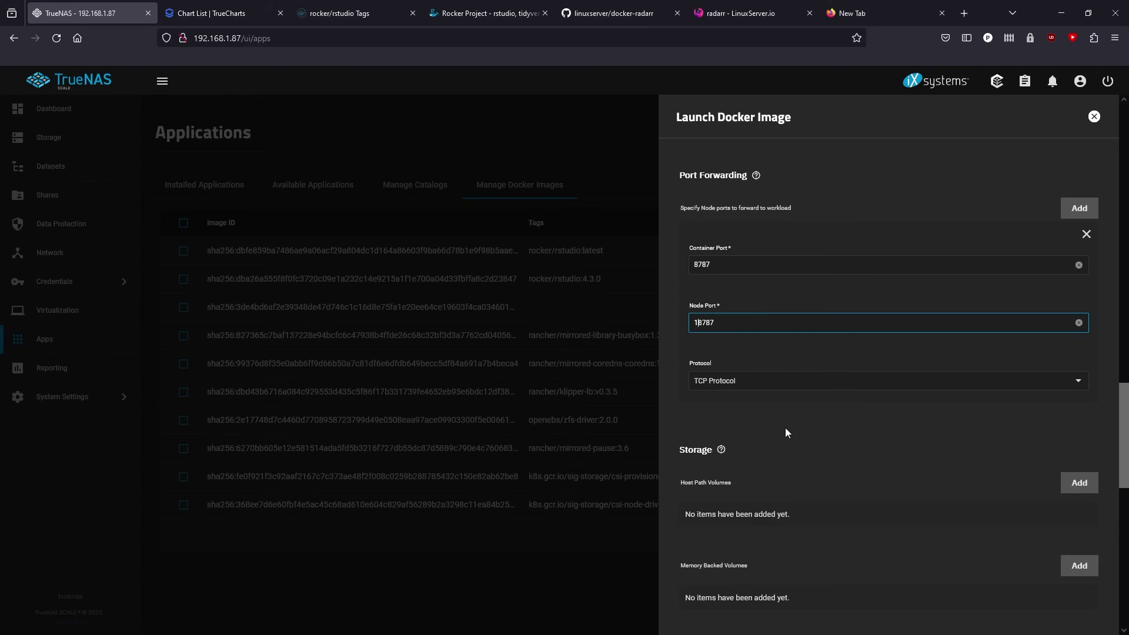
# Add a host path volume to the application's storage, using /mnt/Simple Pool/rstudio as the host path.
pyautogui.scroll(-6, 786, 428)
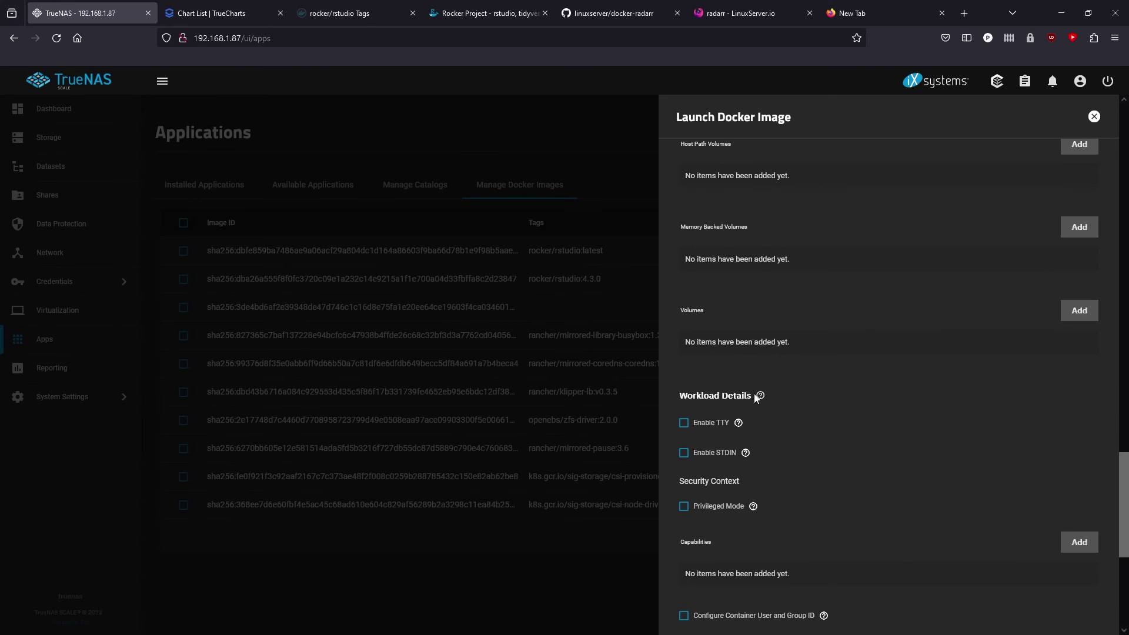
pyautogui.scroll(1, 739, 366)
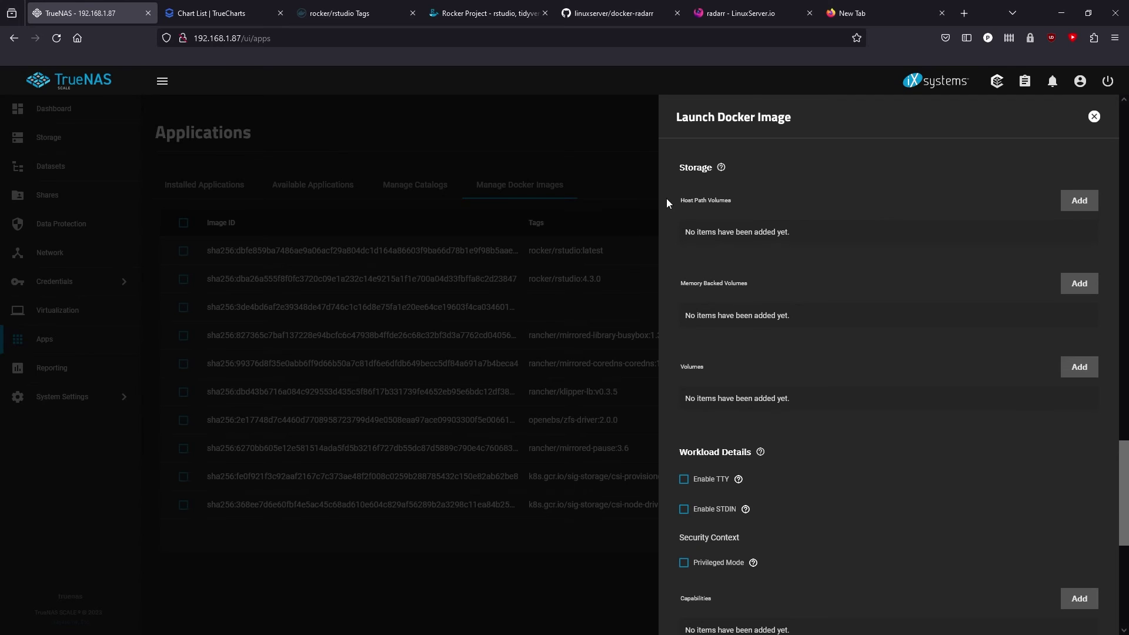
pyautogui.click(1079, 200)
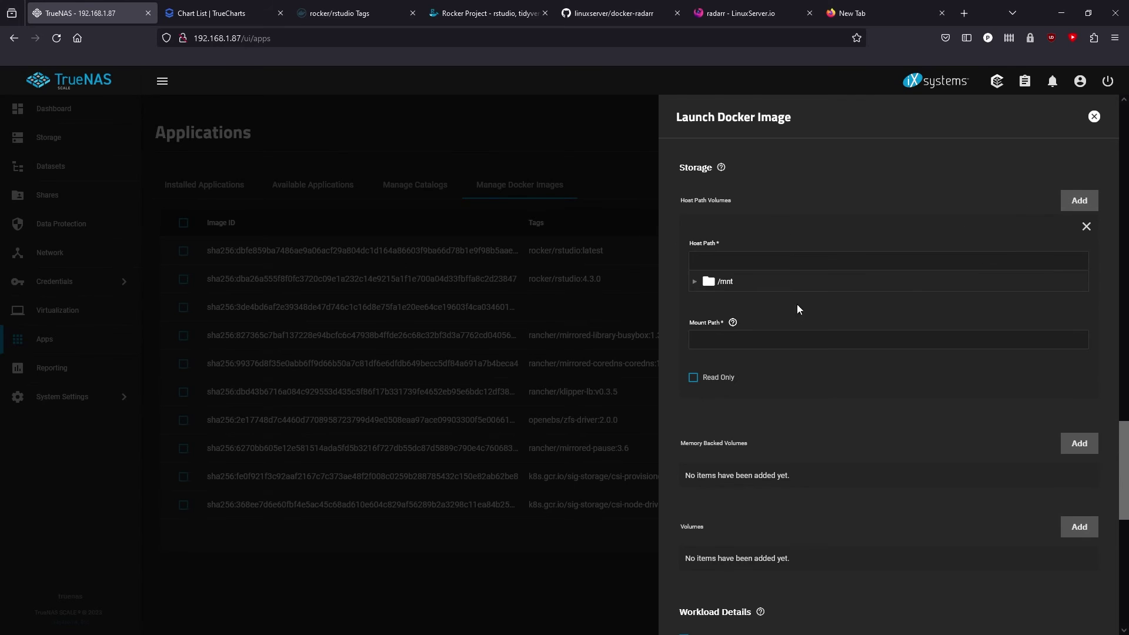
pyautogui.click(694, 282)
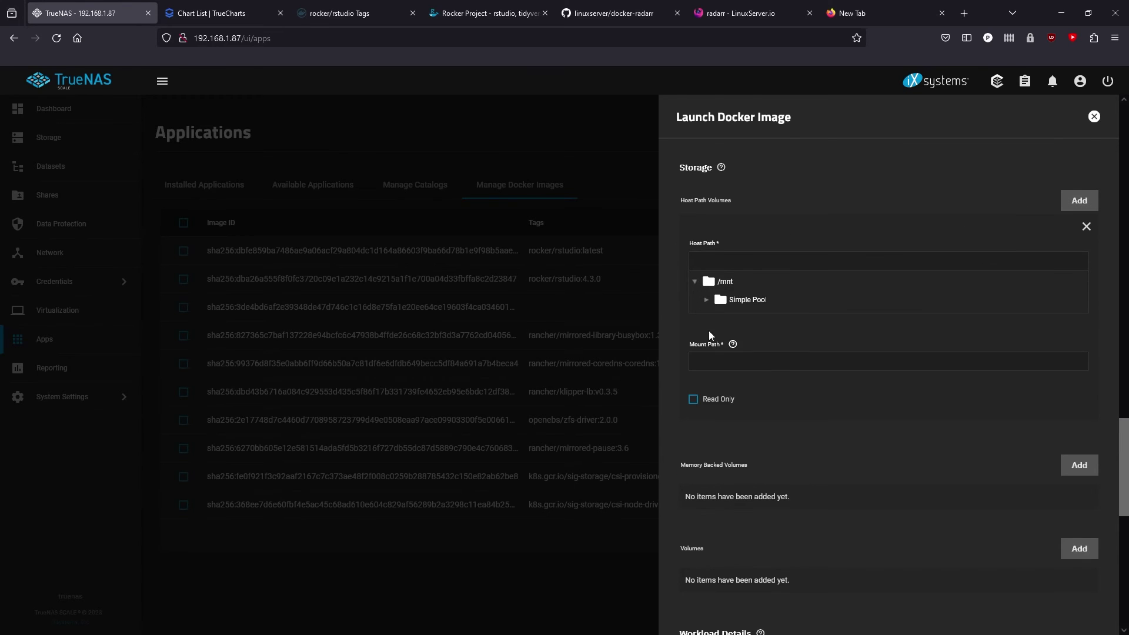
pyautogui.click(707, 299)
pyautogui.click(758, 355)
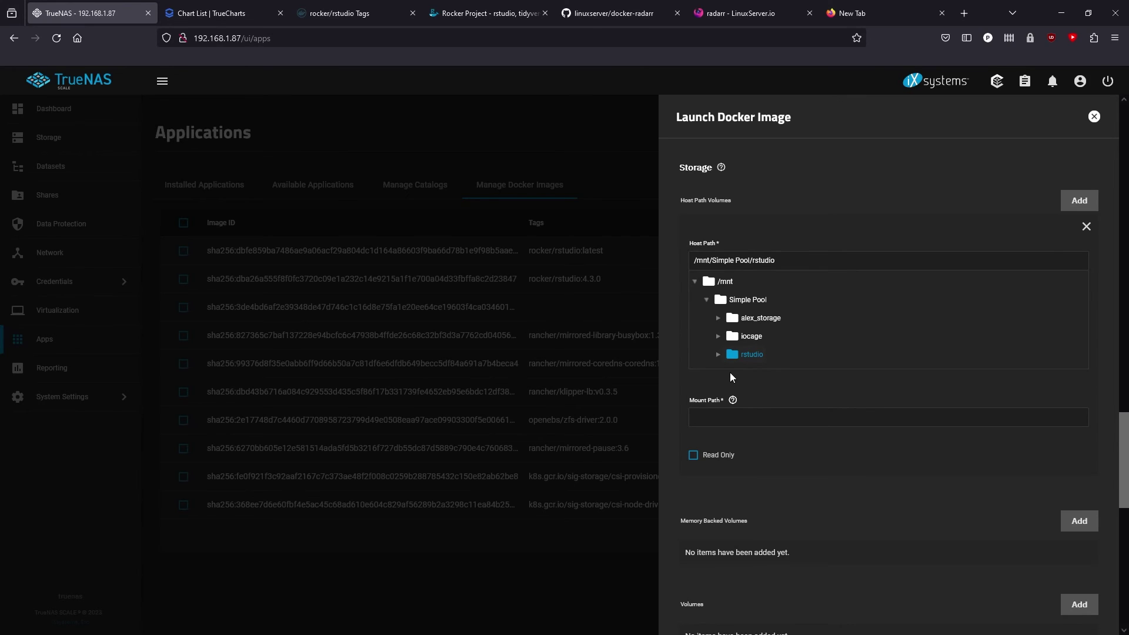
# Set the volume's mount path to /rstudio and expand the rstudio host folder to show its contents.
pyautogui.click(717, 417)
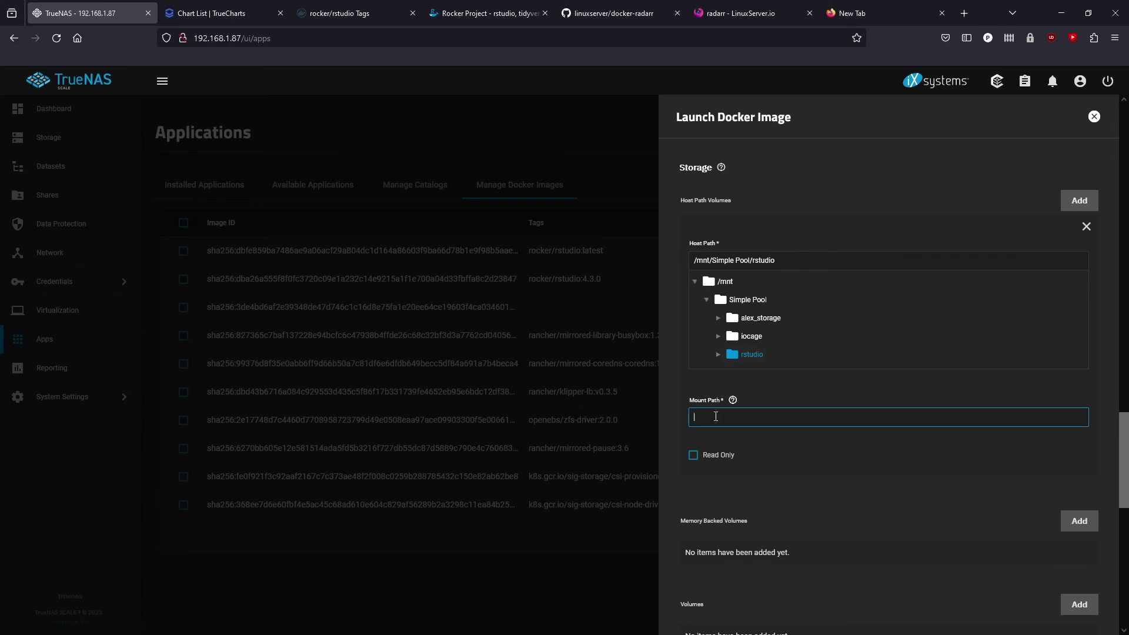
pyautogui.write('/')
pyautogui.write('rstdu')
pyautogui.press('BackSpace')
pyautogui.press('BackSpace')
pyautogui.press('BackSpace')
pyautogui.write('tudio')
pyautogui.click(732, 356)
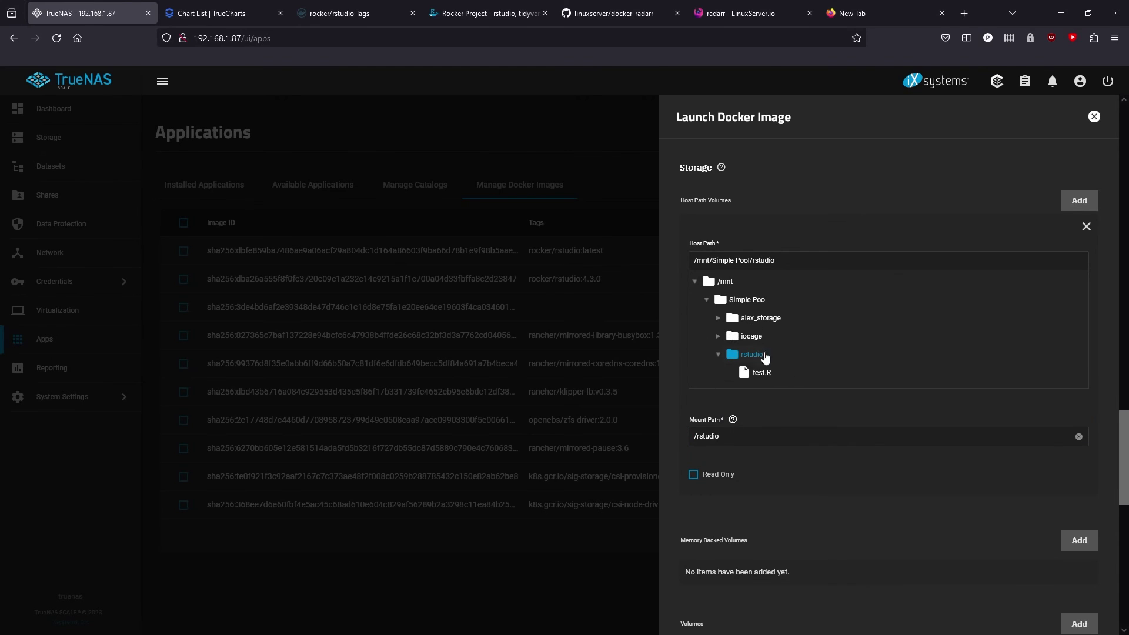
# Save the Docker image launch form with the remaining settings at their defaults and show the installed applications.
pyautogui.scroll(-6, 770, 477)
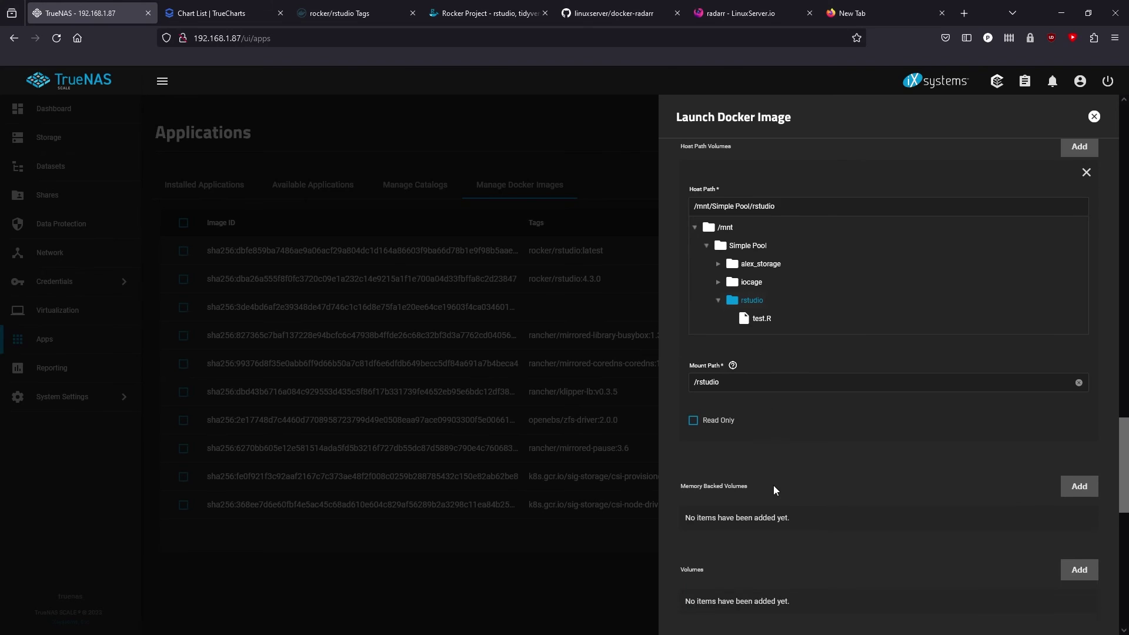
pyautogui.scroll(-4, 767, 511)
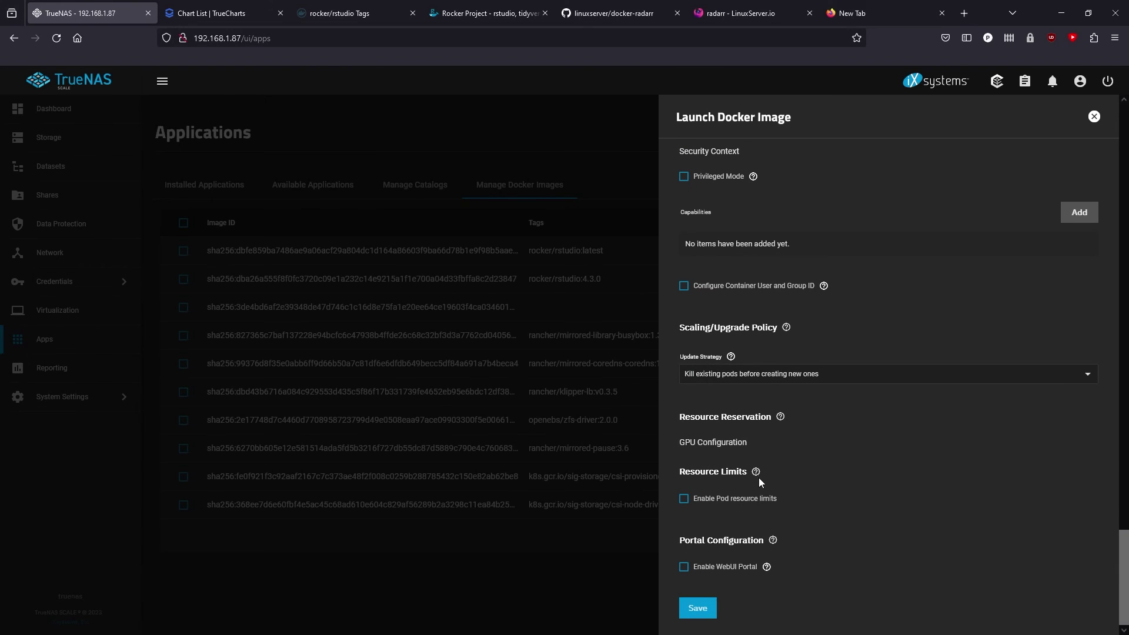
pyautogui.click(708, 612)
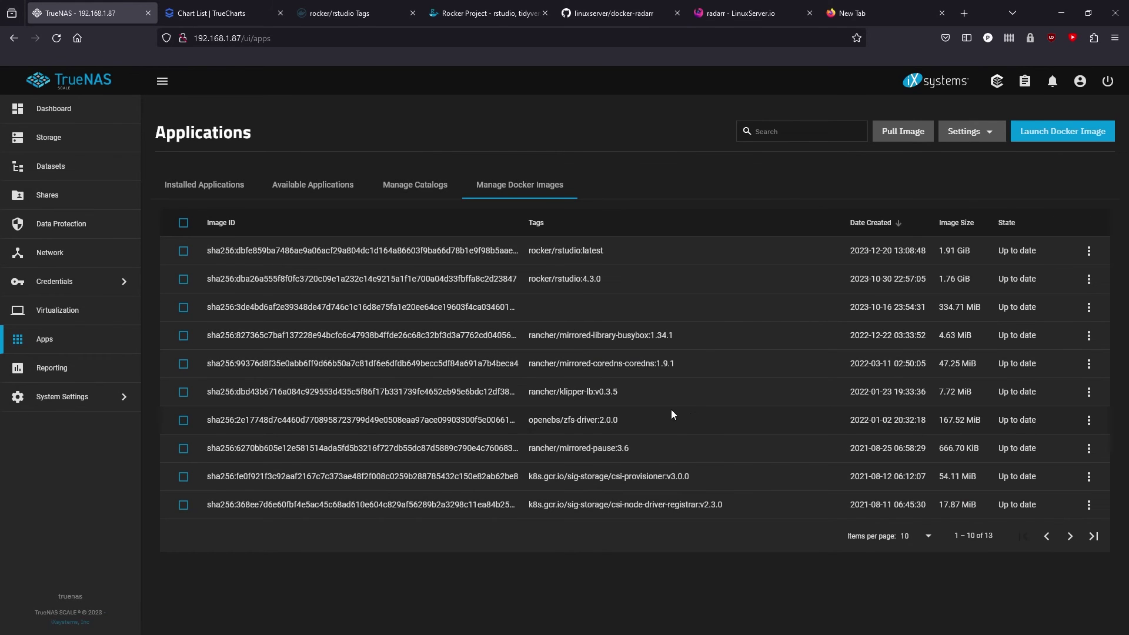
pyautogui.click(227, 186)
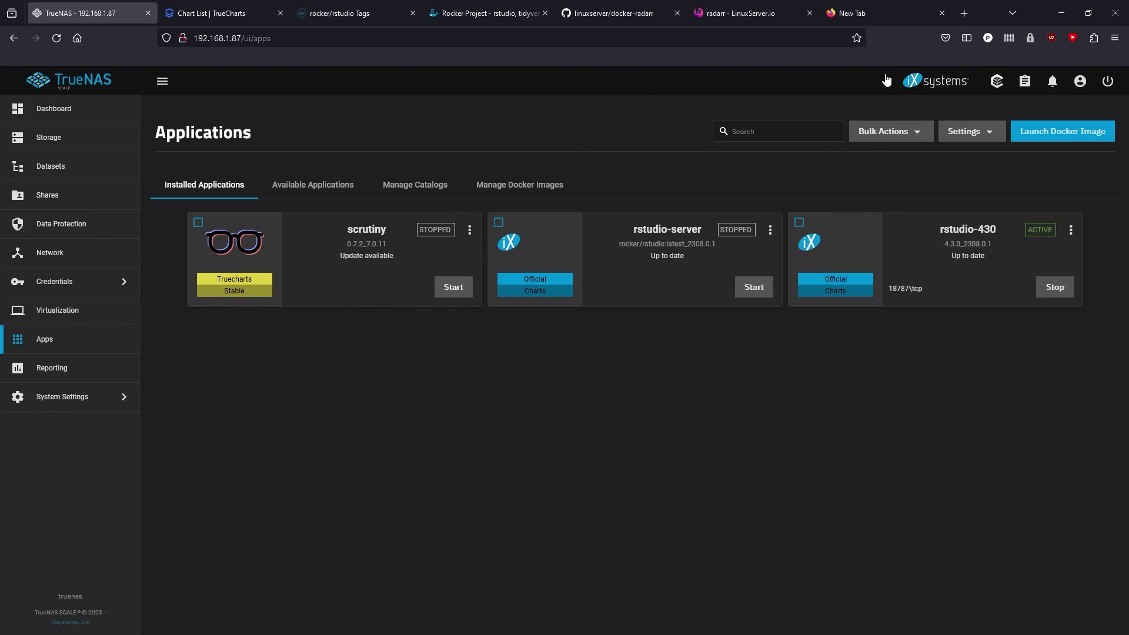
# Copy the TrueNAS server's IP address from its web address and return to the blank browser tab.
pyautogui.click(917, 13)
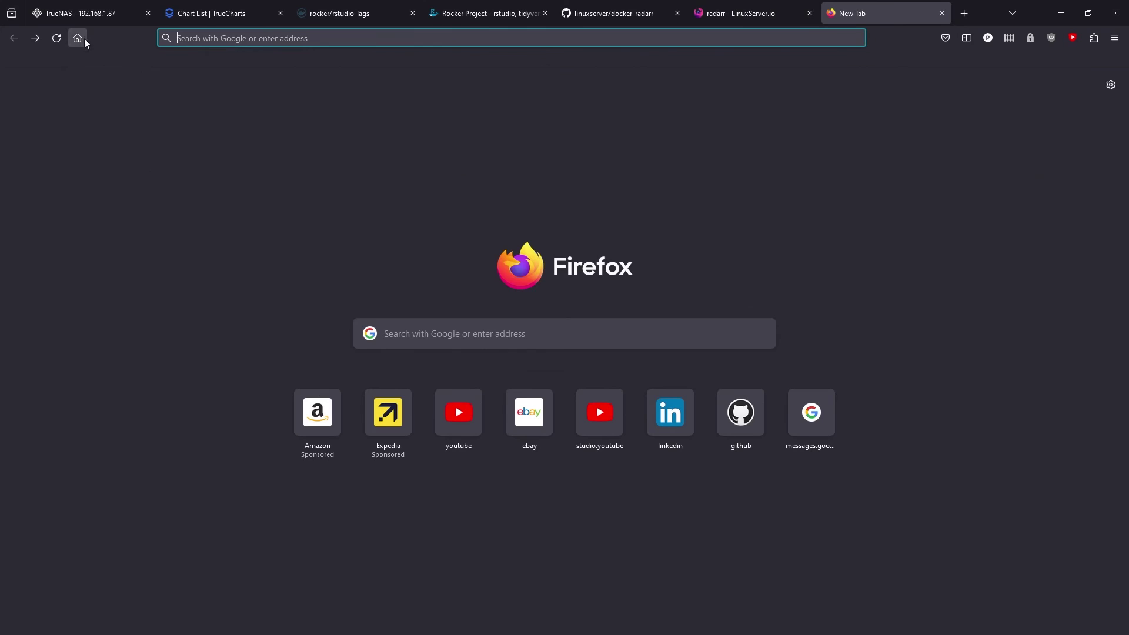
pyautogui.hotkey('ctrl', 'Tab')
pyautogui.click(246, 40)
pyautogui.hotkey('ctrl', 'c')
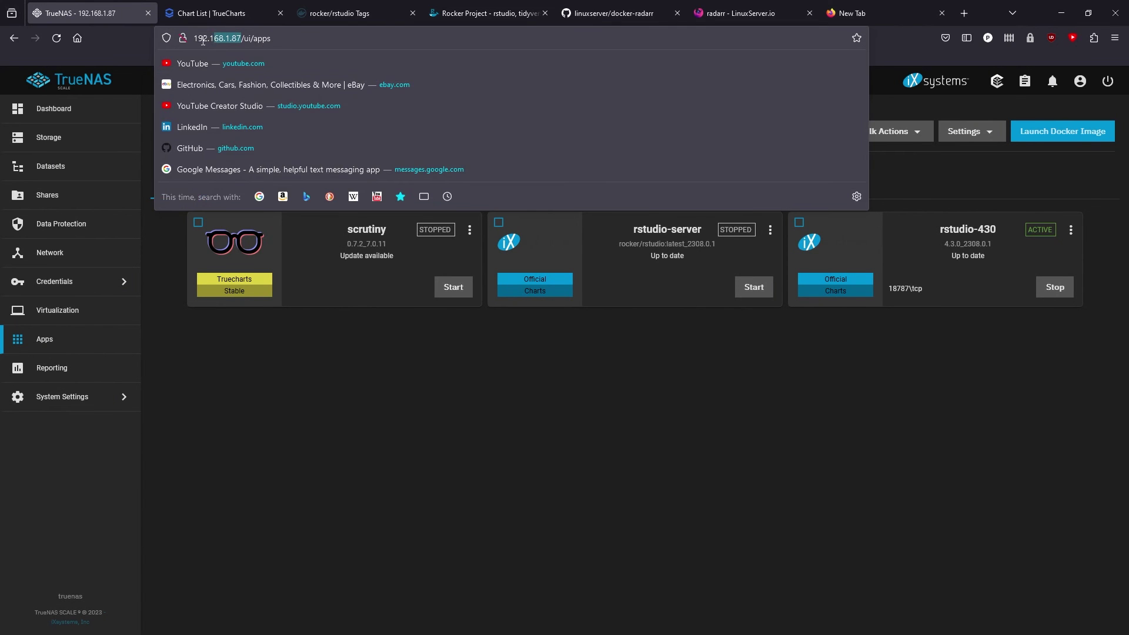
pyautogui.click(847, 8)
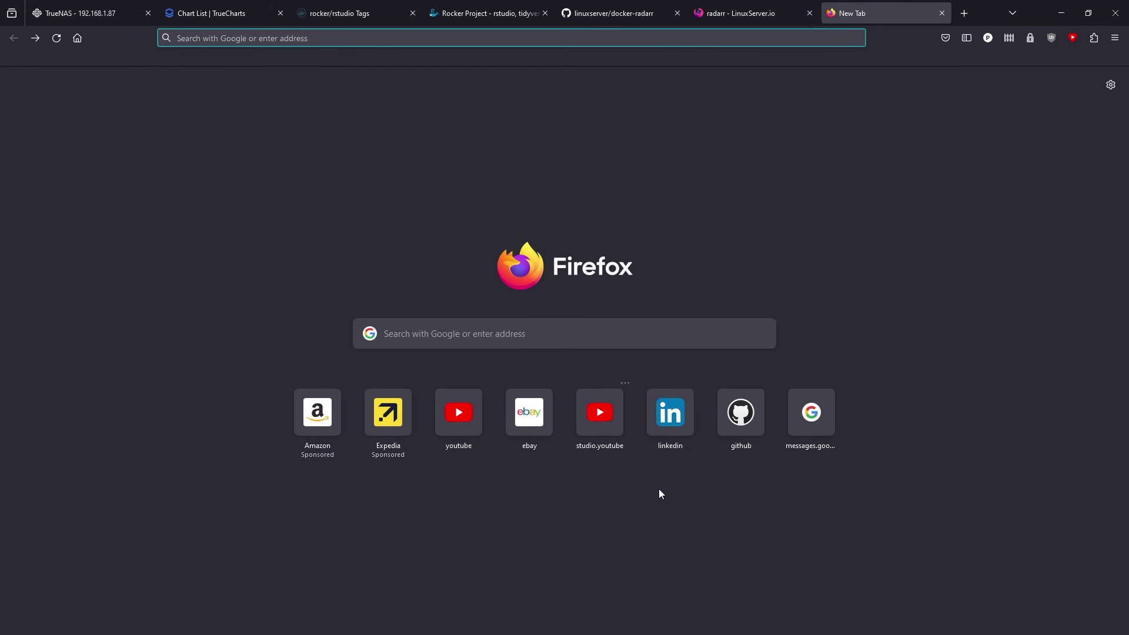
pyautogui.hotkey('ctrl', 'v')
pyautogui.write('18787')
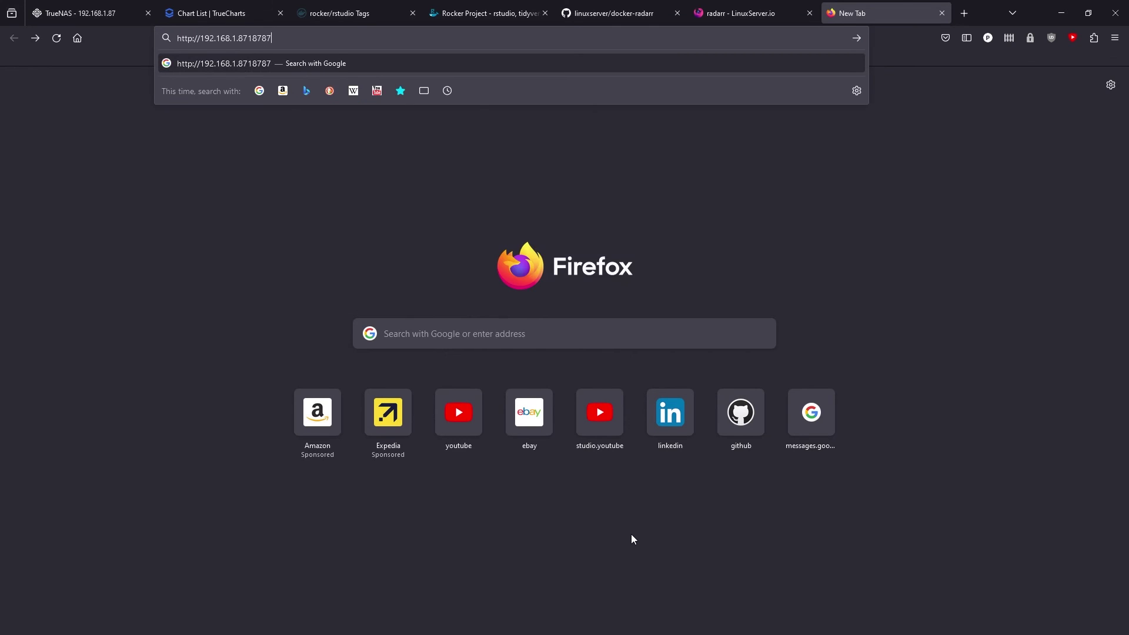
pyautogui.press('Return')
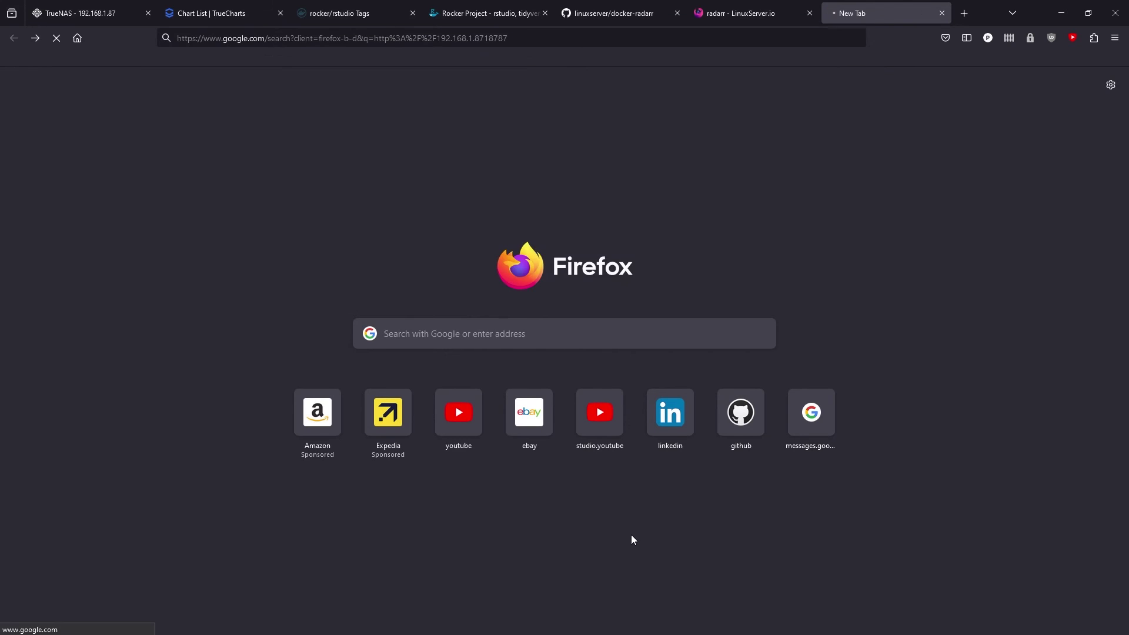
pyautogui.hotkey('alt', 'Left')
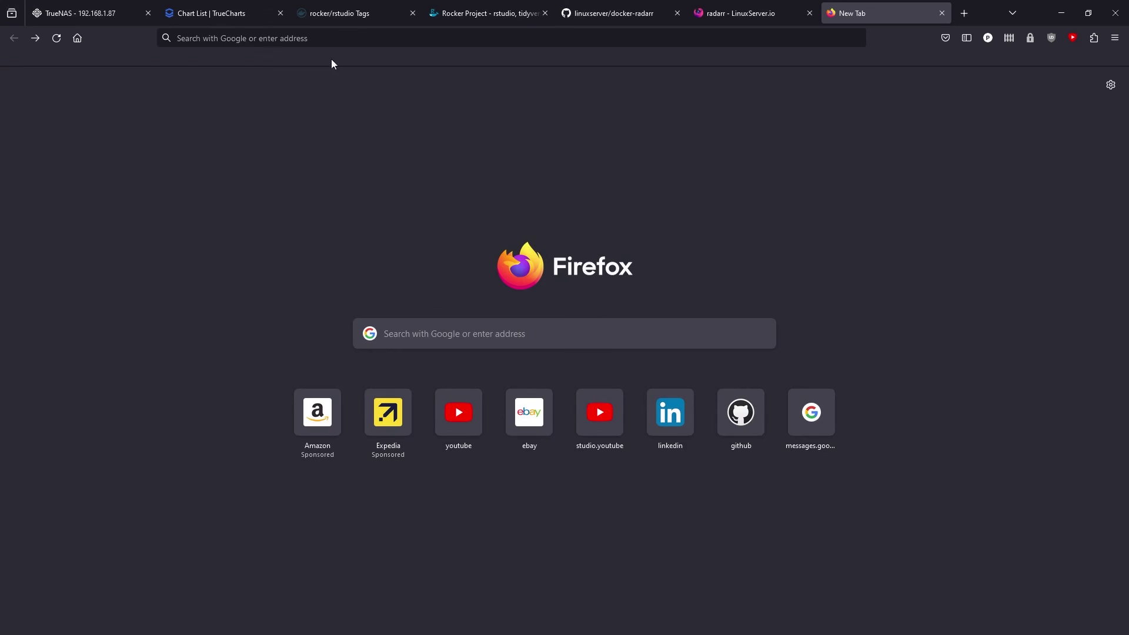
pyautogui.click(329, 38)
pyautogui.hotkey('ctrl', 'v')
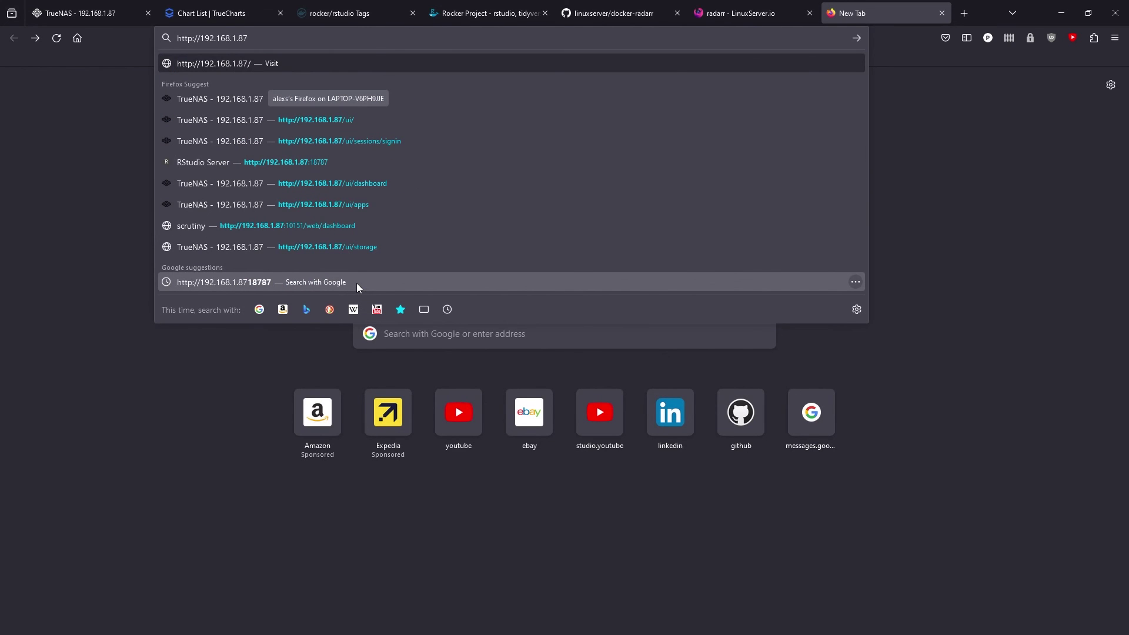
pyautogui.write(':18787/')
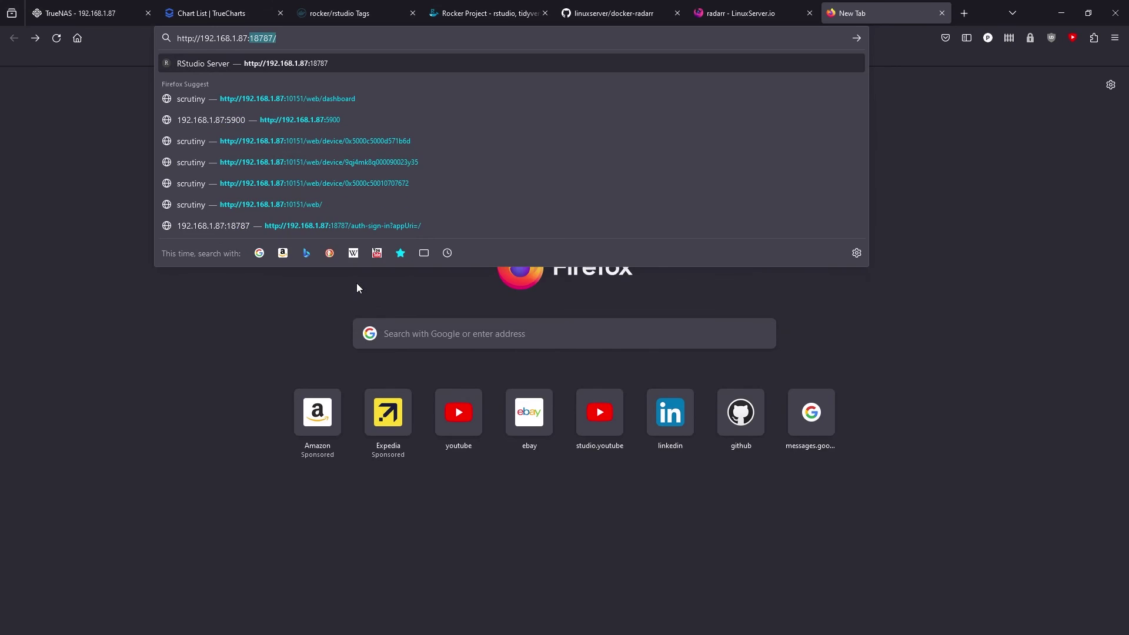
pyautogui.press('Return')
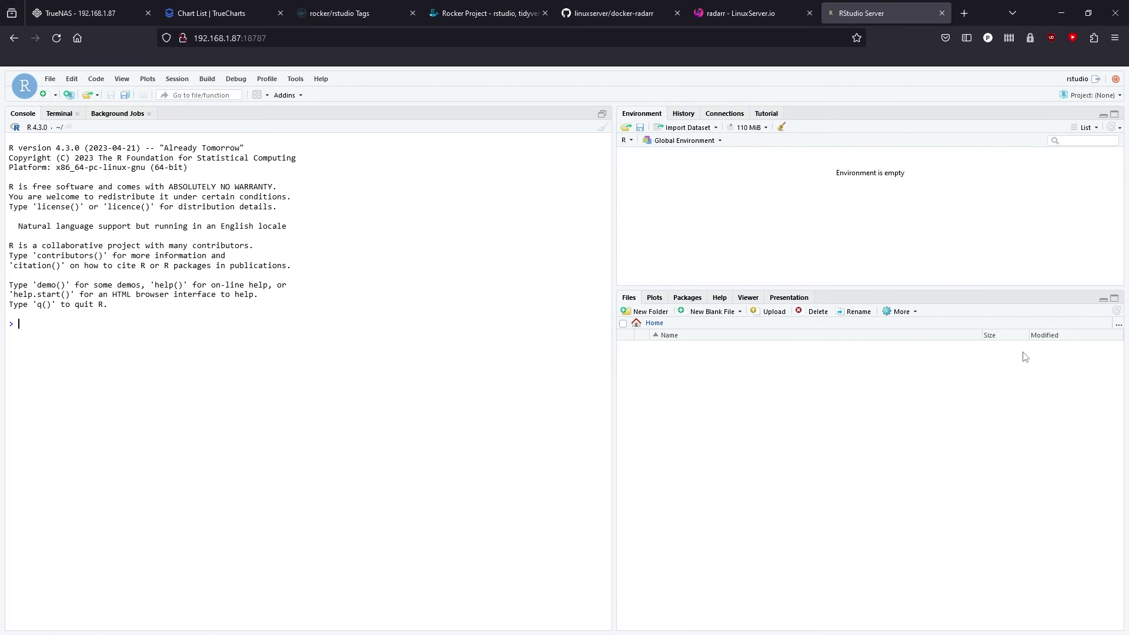
# Go to the /rstudio folder in RStudio's file browser.
pyautogui.click(1118, 324)
pyautogui.write('/')
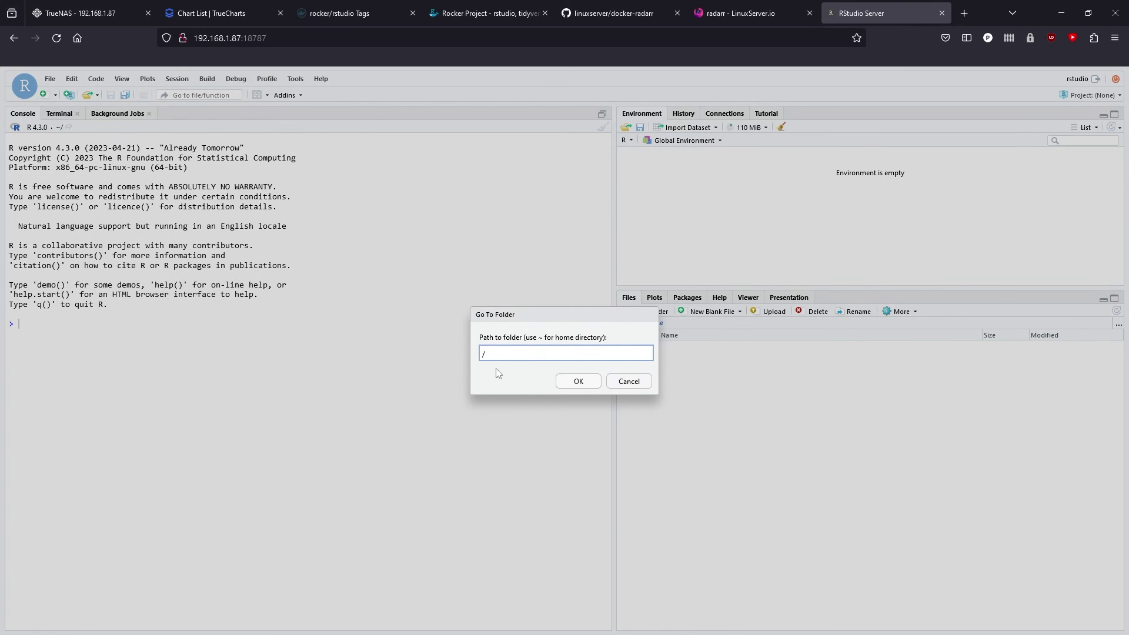
pyautogui.write('rstudio')
pyautogui.press('Return')
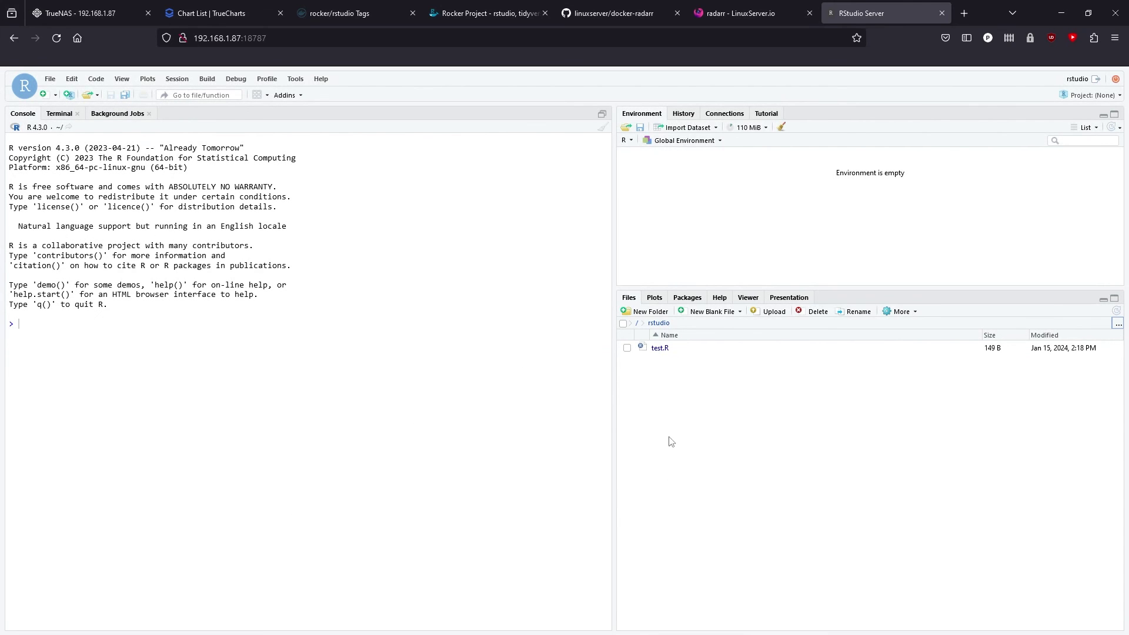
pyautogui.click(88, 13)
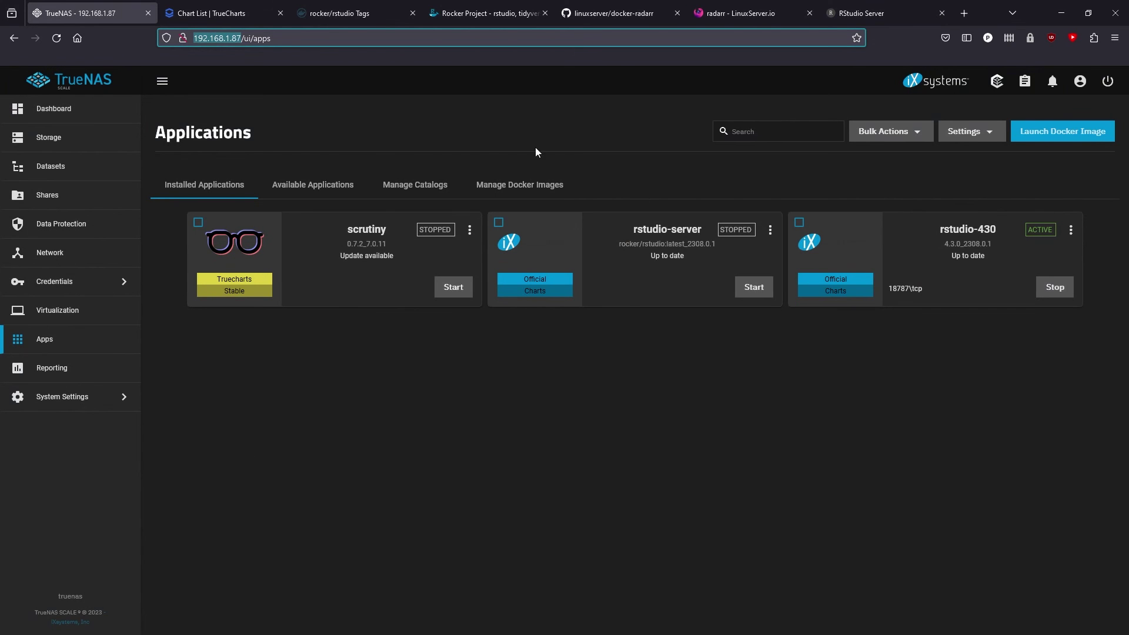
pyautogui.click(874, 21)
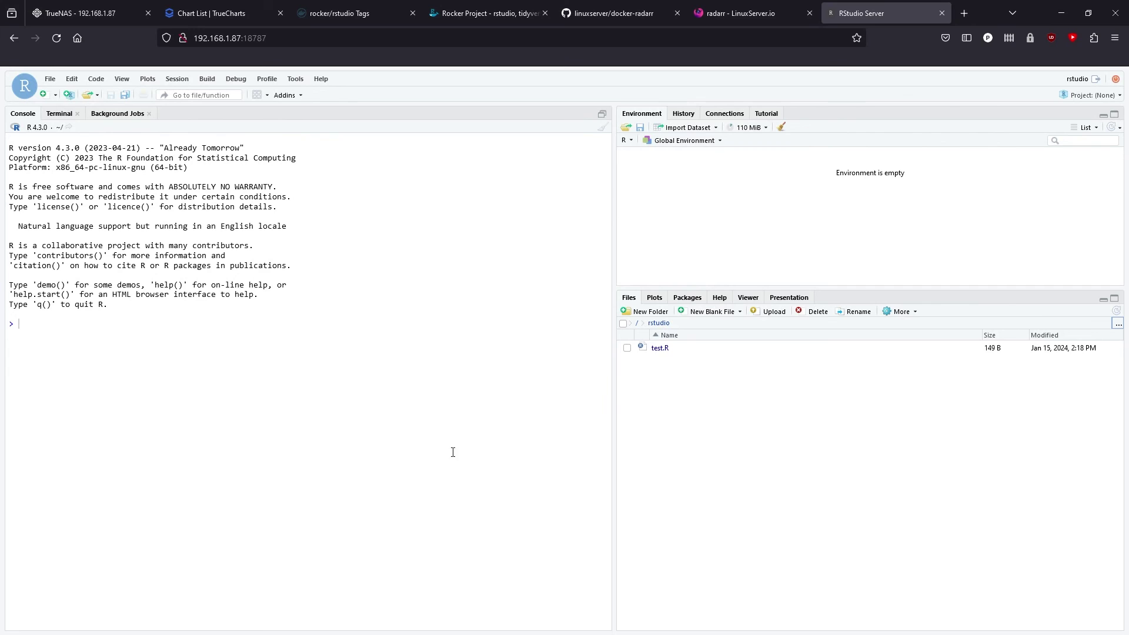
# Examine the Docker run commands, parameters and volume mappings in LinuxServer's Radarr documentation, including the /movies volume.
pyautogui.click(753, 13)
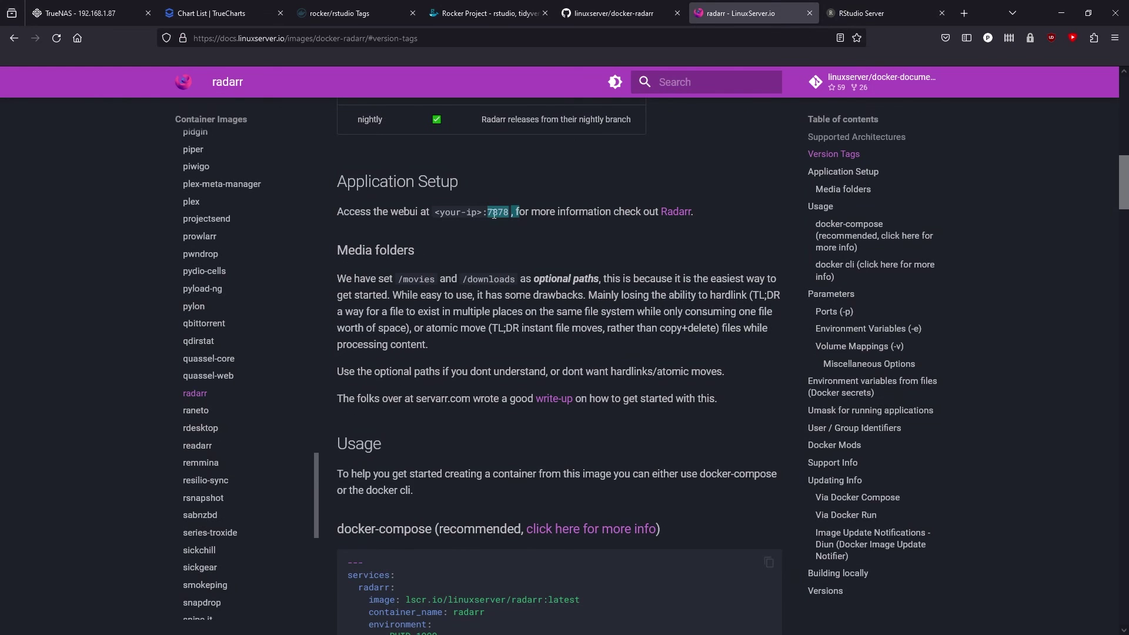
pyautogui.scroll(5, 459, 313)
pyautogui.scroll(-15, 462, 323)
pyautogui.scroll(-5, 497, 318)
pyautogui.scroll(15, 494, 283)
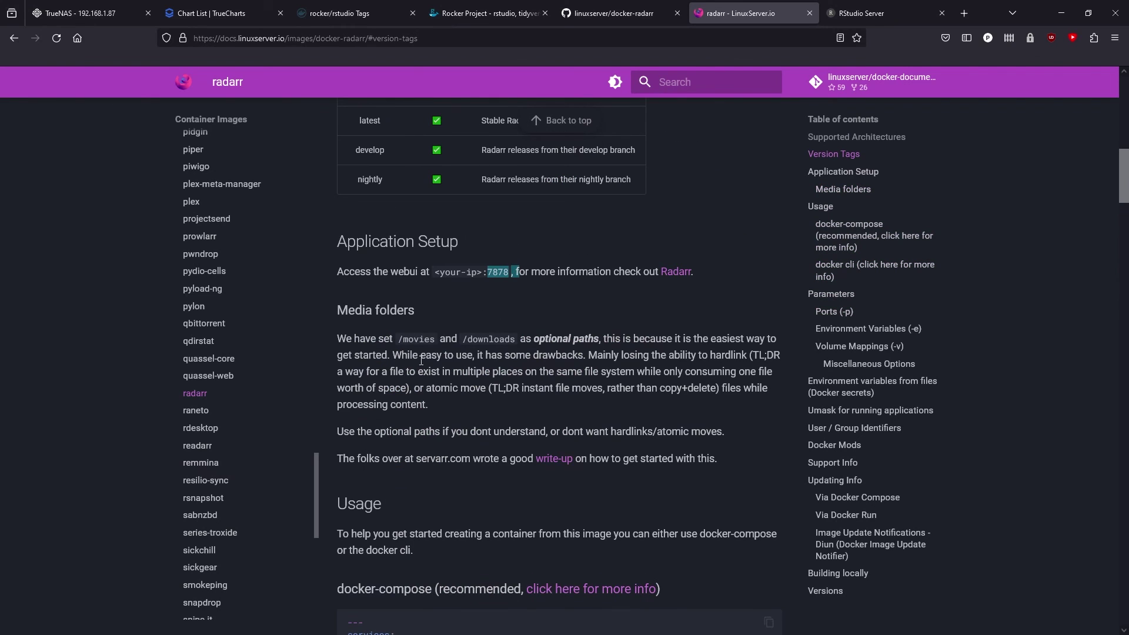
pyautogui.scroll(-12, 501, 470)
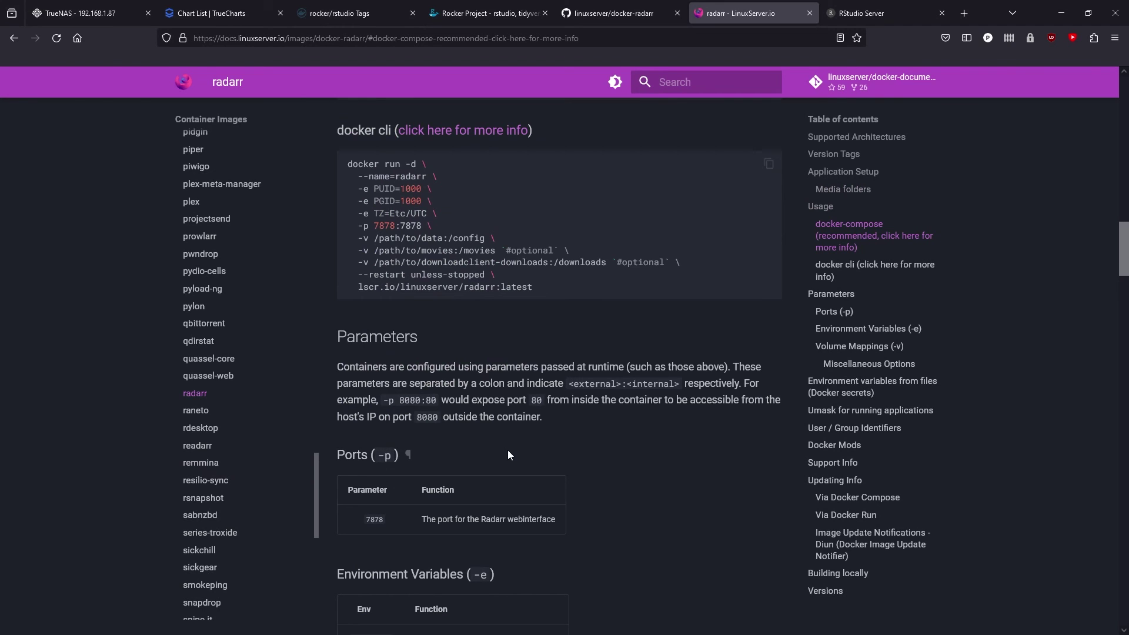
pyautogui.scroll(-12, 510, 455)
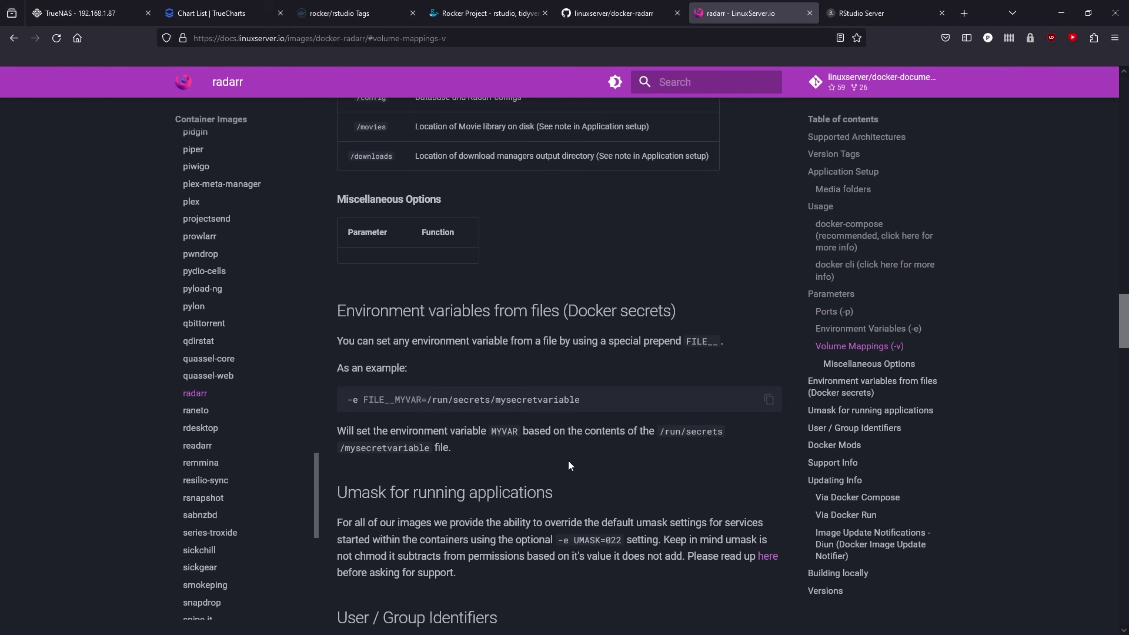
pyautogui.scroll(3, 568, 461)
pyautogui.doubleClick(373, 308)
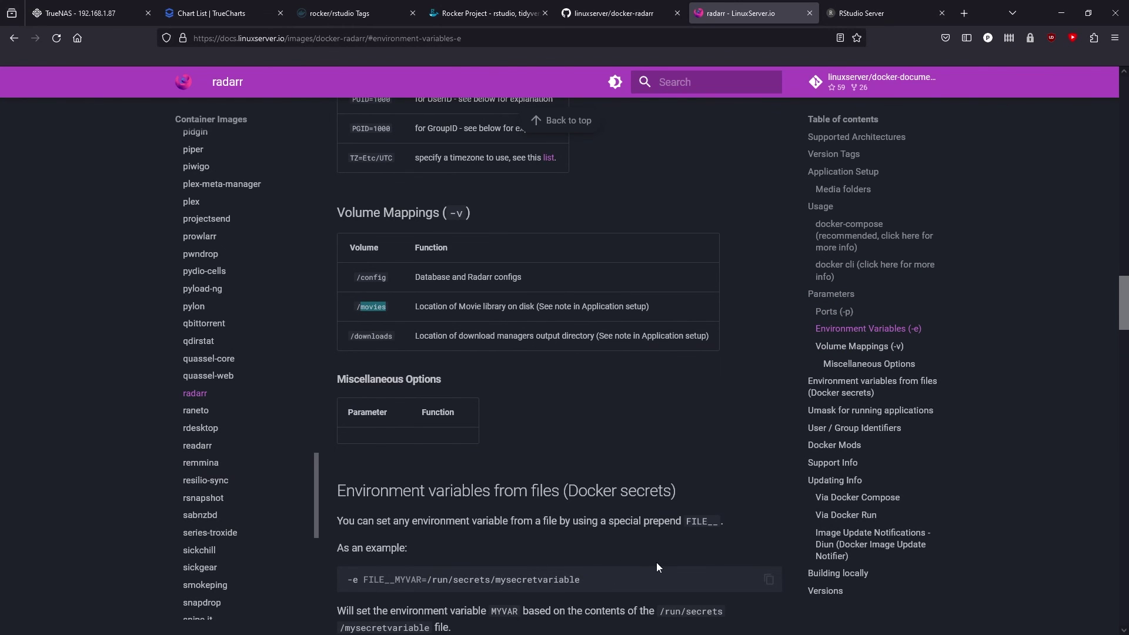
# Examine the environment variables in the Radarr docker cli command, particularly the TZ time zone and the PUID user ID and its value.
pyautogui.scroll(-15, 657, 565)
pyautogui.scroll(-8, 643, 545)
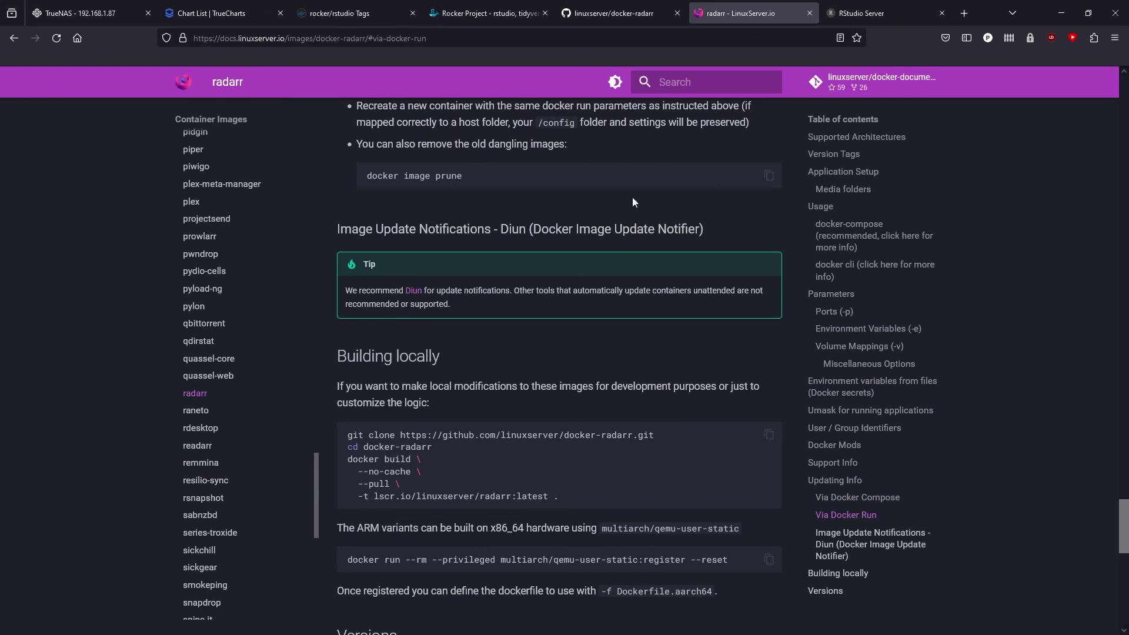
pyautogui.scroll(20, 491, 408)
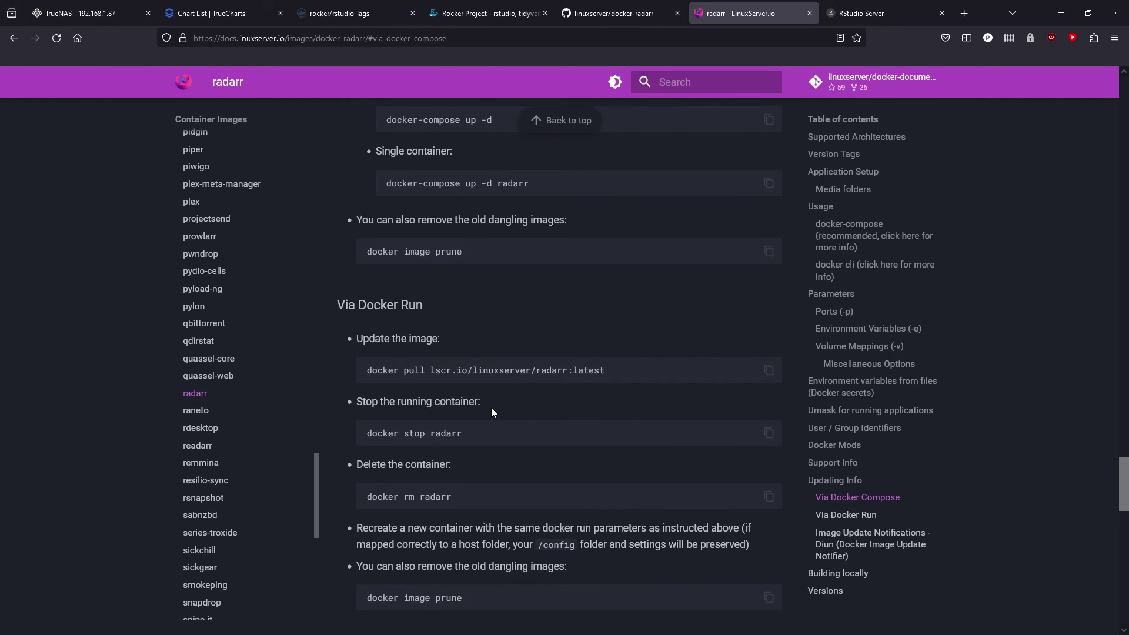
pyautogui.scroll(20, 476, 404)
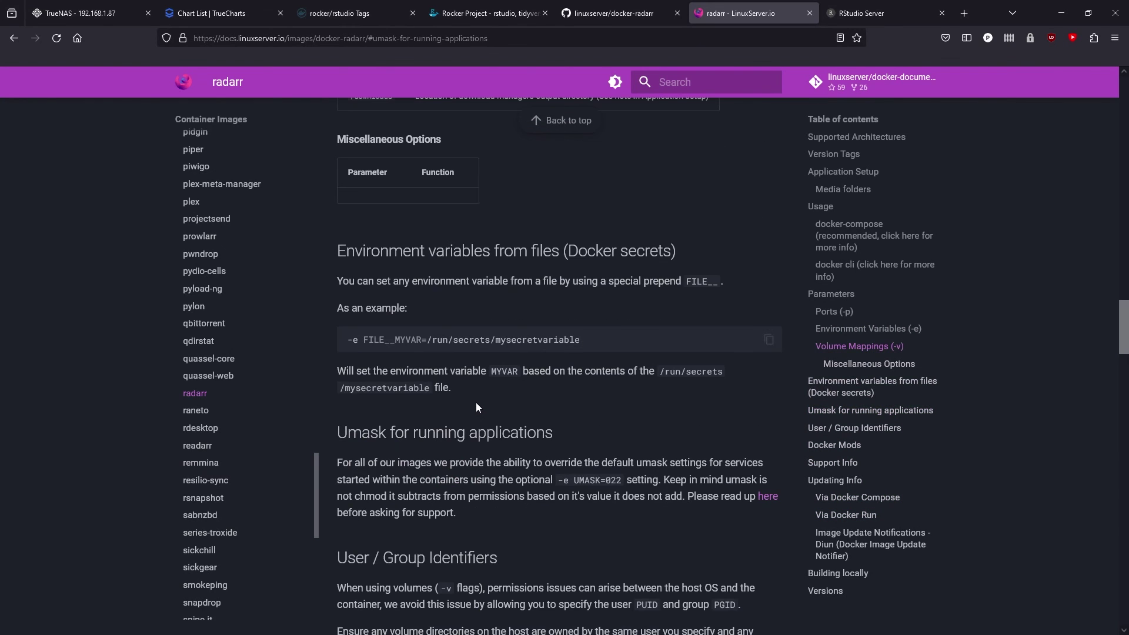
pyautogui.scroll(2, 475, 403)
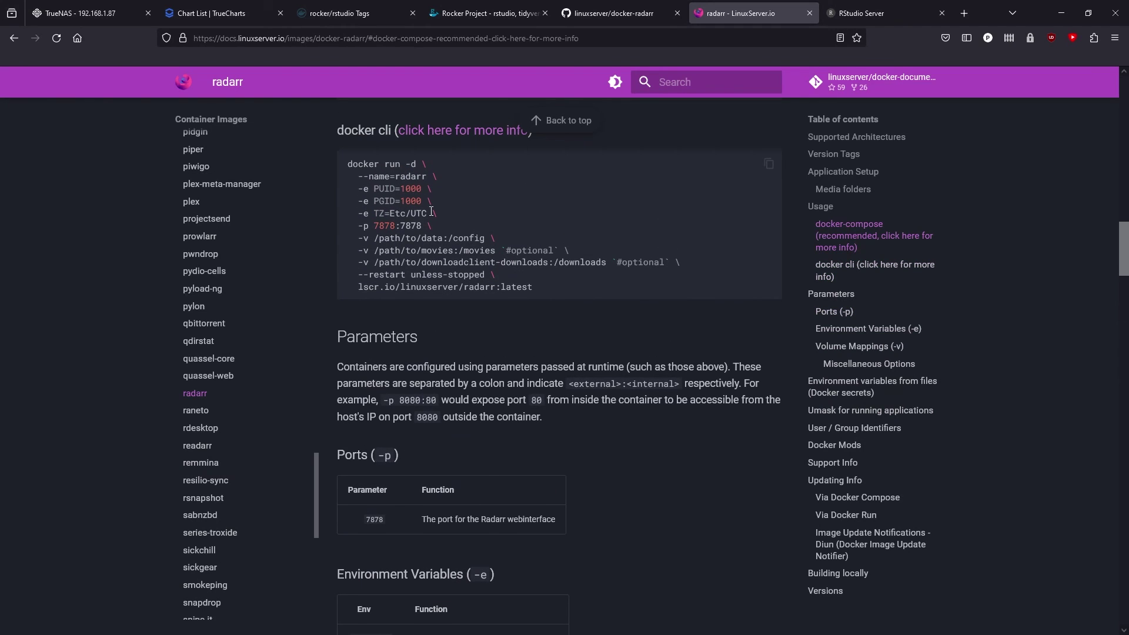
pyautogui.moveTo(374, 213); pyautogui.dragTo(434, 214)
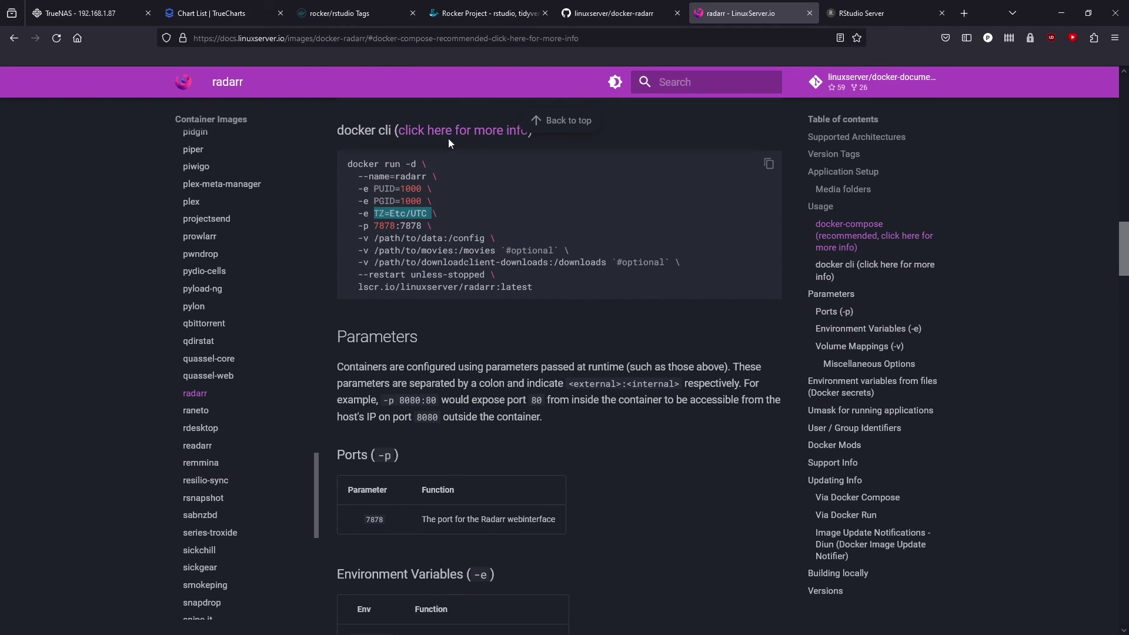
pyautogui.click(363, 216)
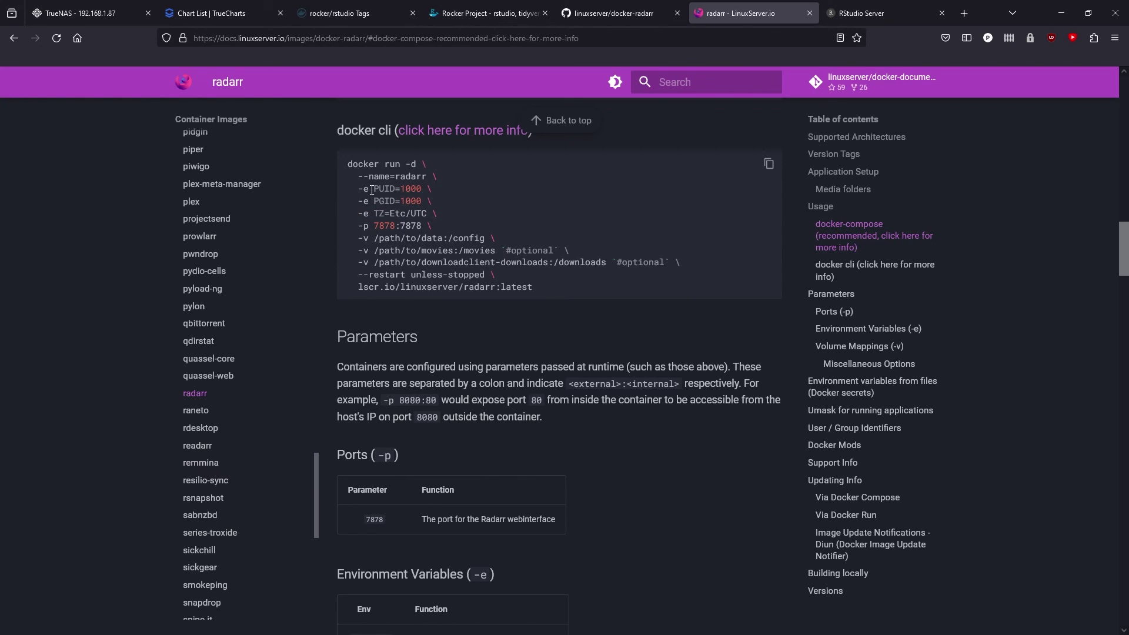
pyautogui.moveTo(372, 190); pyautogui.dragTo(432, 187)
pyautogui.moveTo(361, 201)
pyautogui.mouseDown()
pyautogui.moveTo(422, 205)
pyautogui.moveTo(372, 191)
pyautogui.mouseUp()
pyautogui.doubleClick(384, 189)
pyautogui.moveTo(401, 189); pyautogui.dragTo(430, 193)
pyautogui.scroll(2, 554, 360)
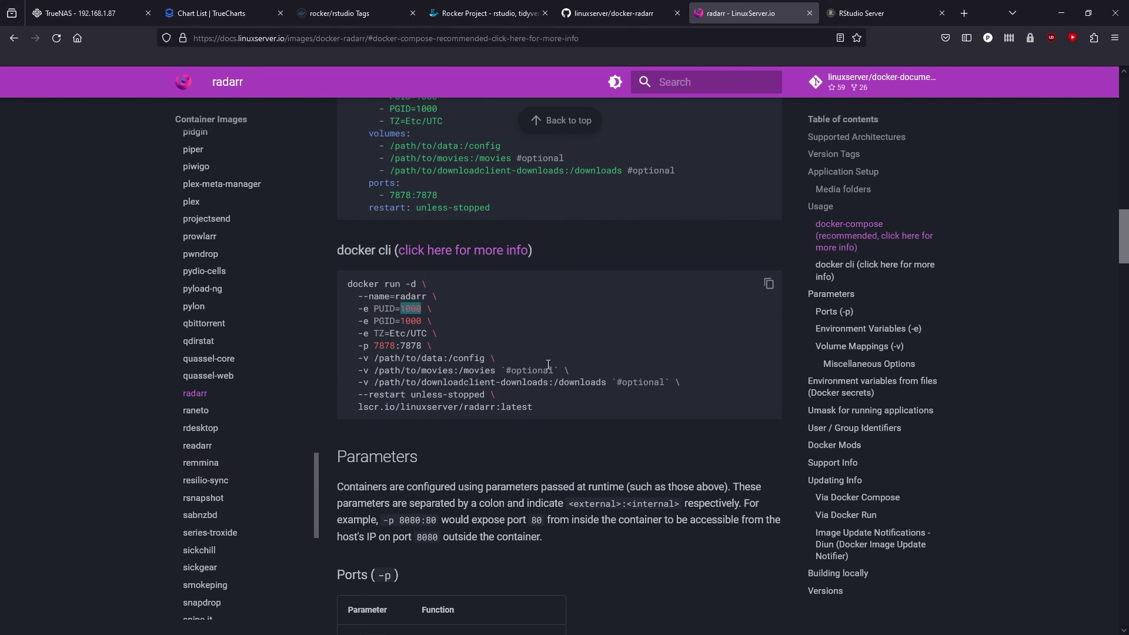